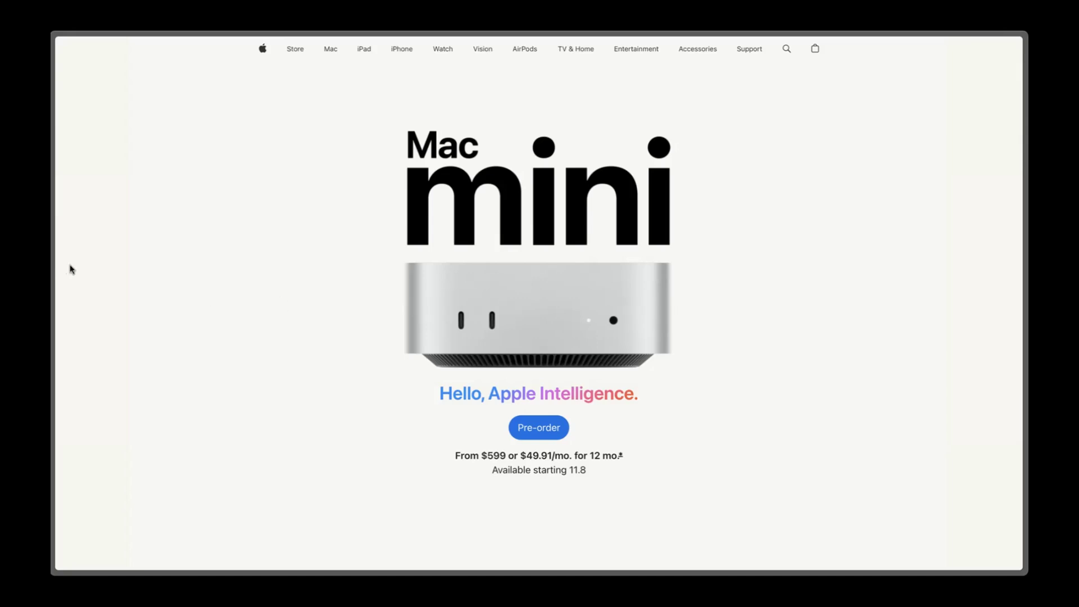
scroll(414, 280, down, 10)
scroll(427, 289, down, 10)
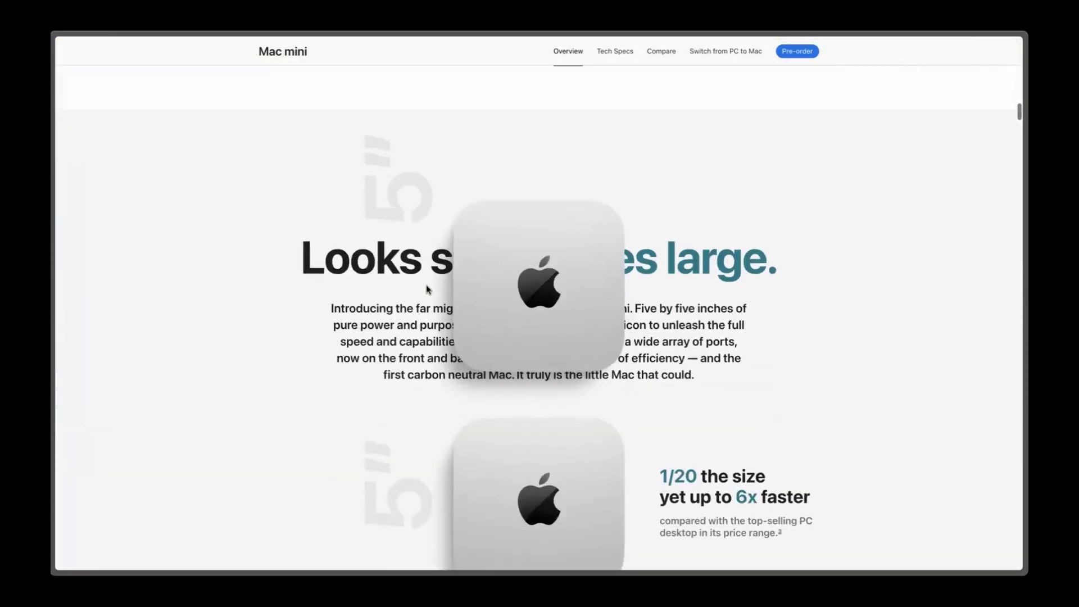
scroll(426, 290, down, 10)
Step: Review the Mac mini newsroom, M4 and Apple Intelligence pages, then return to Arist Courses
click(118, 237)
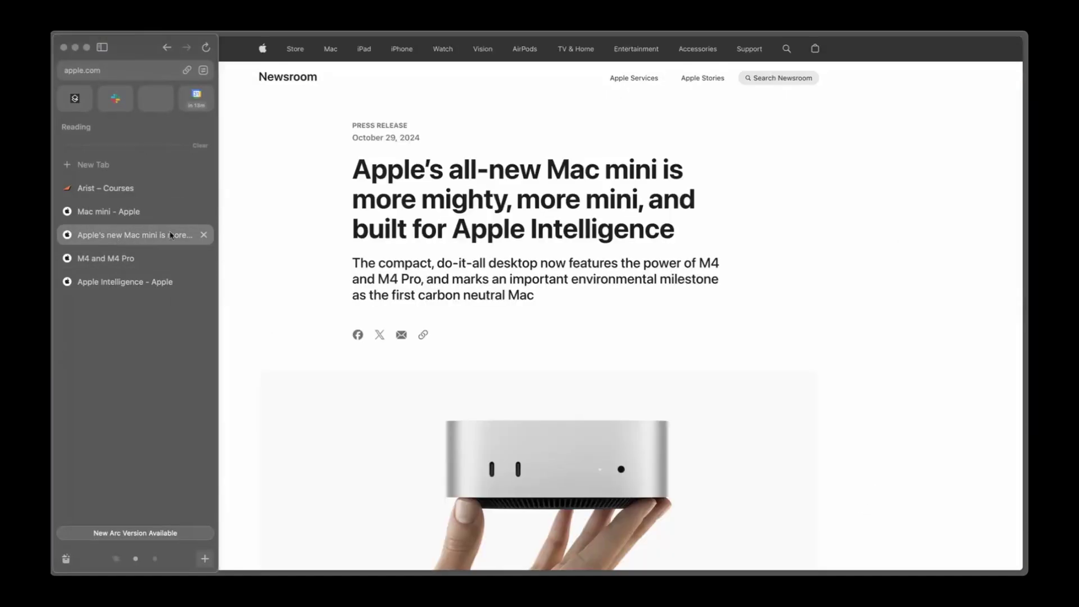
scroll(471, 285, down, 10)
scroll(470, 285, down, 8)
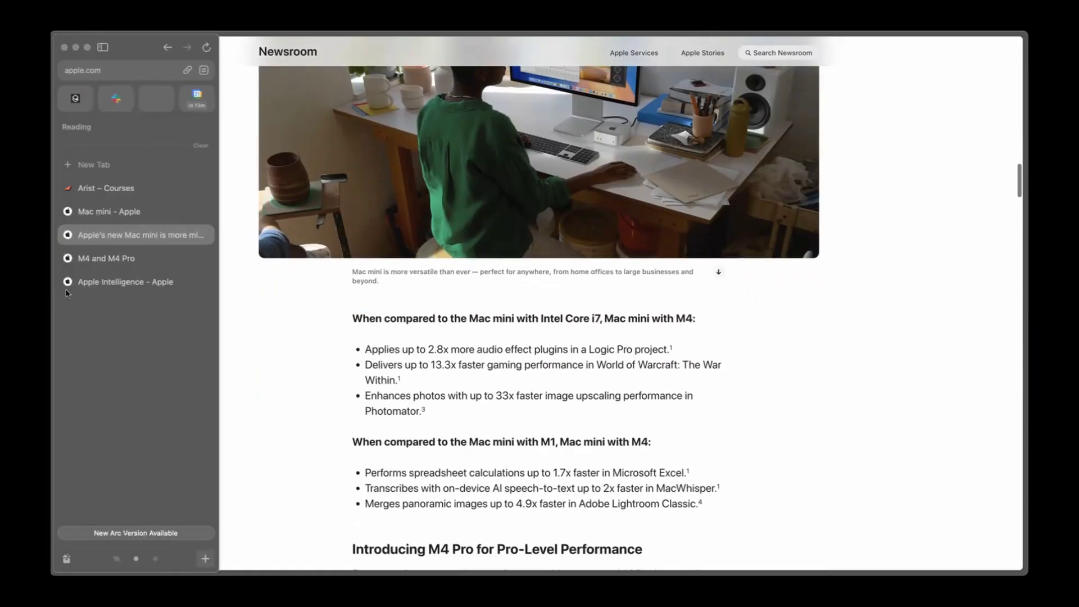
click(106, 258)
scroll(379, 305, up, 10)
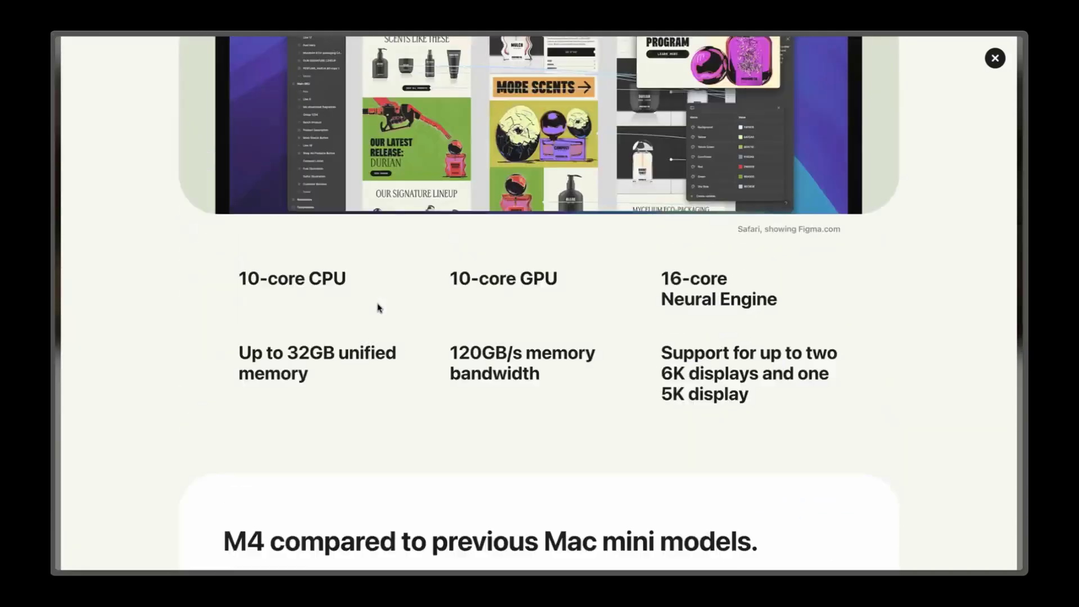
scroll(379, 305, up, 8)
click(136, 281)
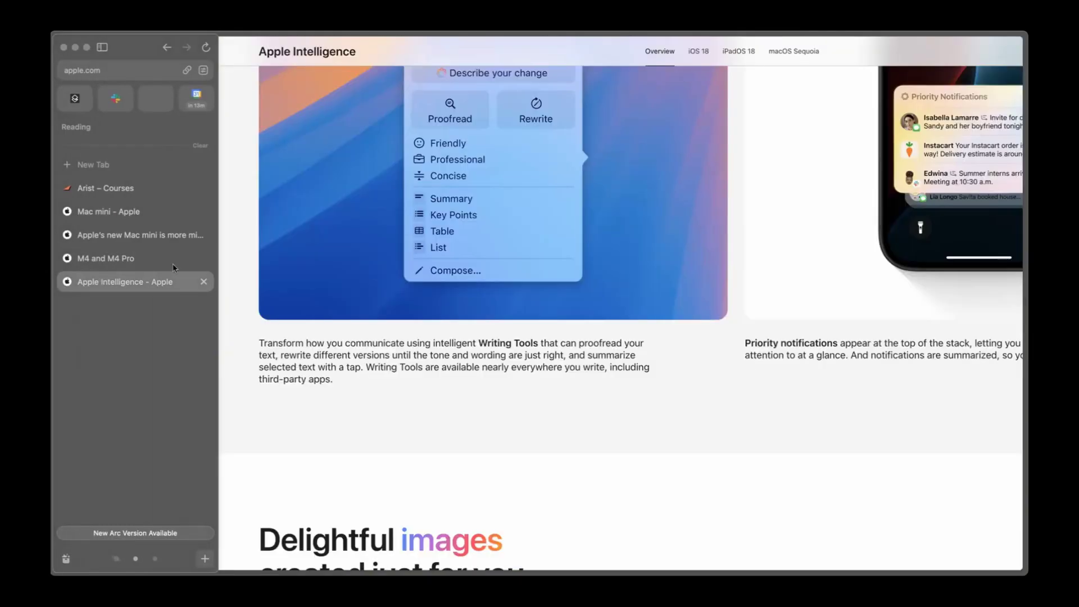
scroll(469, 283, up, 10)
scroll(470, 283, up, 10)
scroll(469, 283, up, 8)
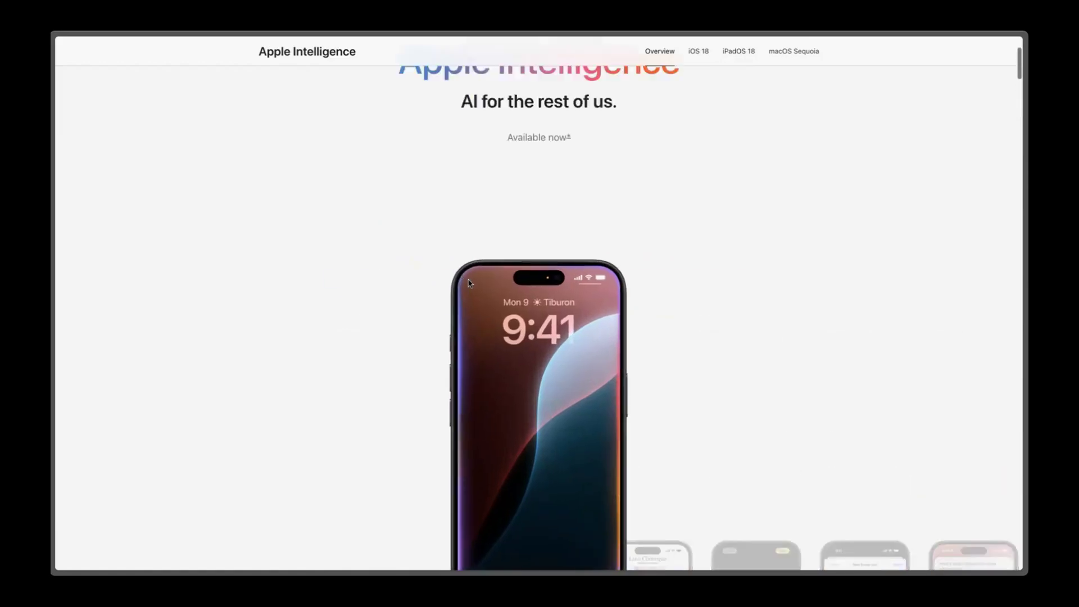
click(106, 181)
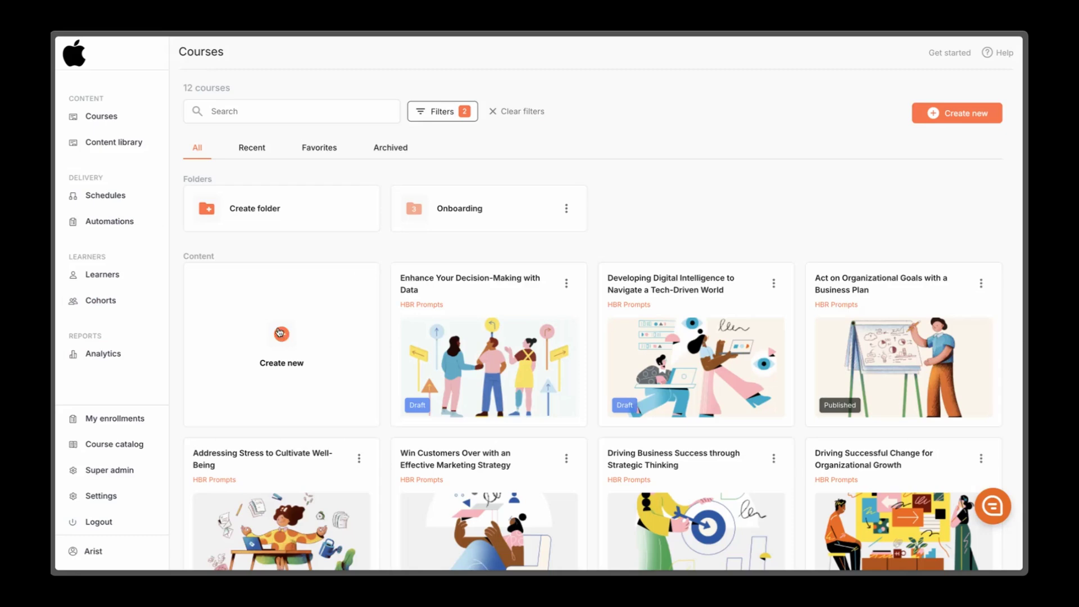
Step: Start a new AI-built course from scratch on 'Understanding Apple's new Mac Mini'
click(281, 334)
click(446, 209)
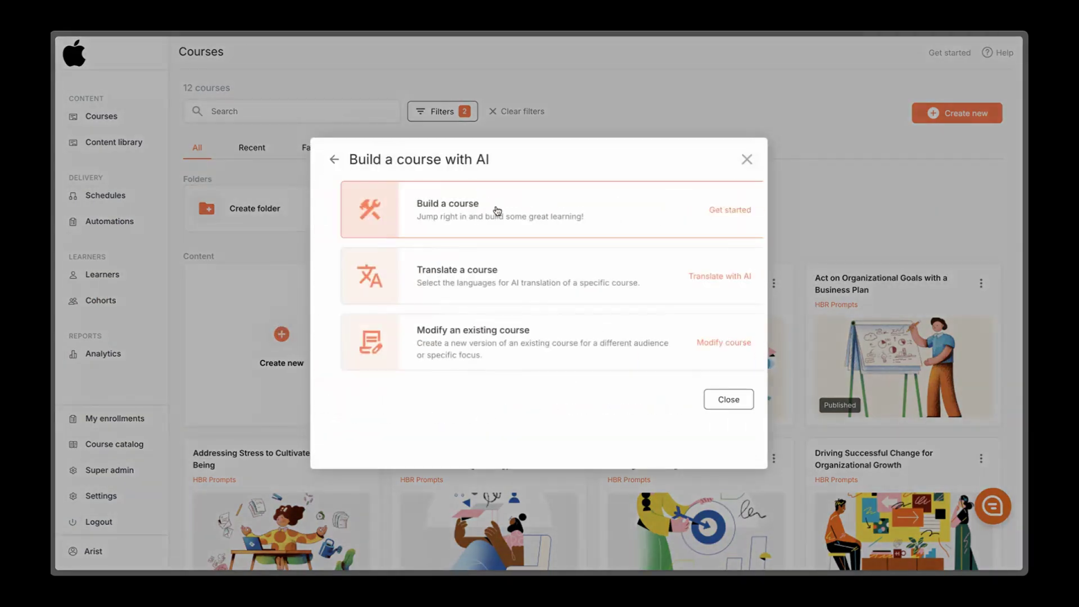
click(503, 211)
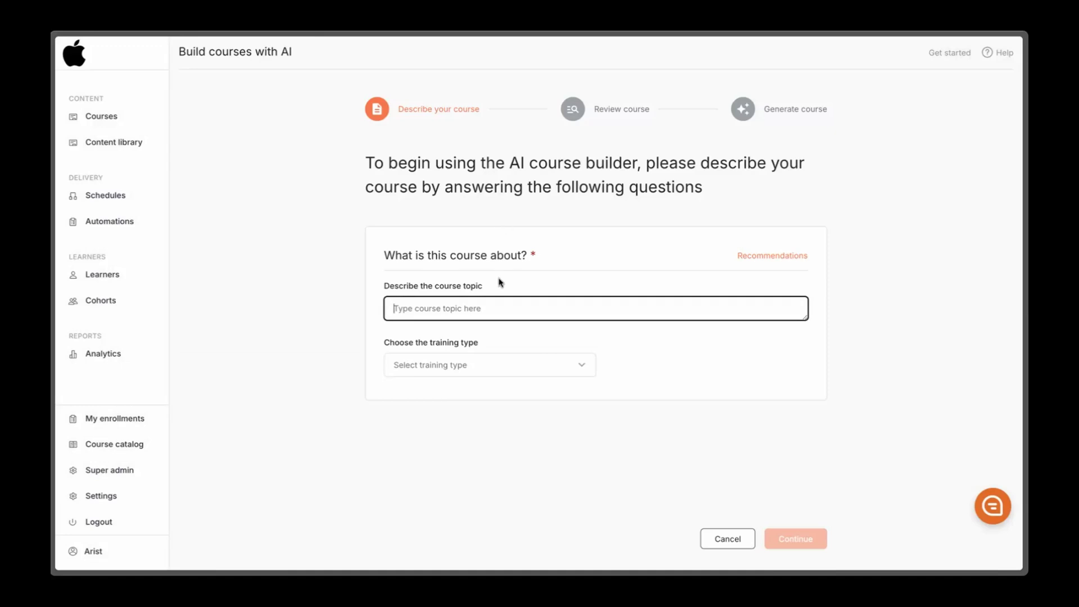
text(Understanding Apple's )
text(new Mac Mini)
click(474, 365)
Step: Choose Product training, Expert-level store team audience, a product-comparison outcome and Mac Mini specs knowledge
click(459, 461)
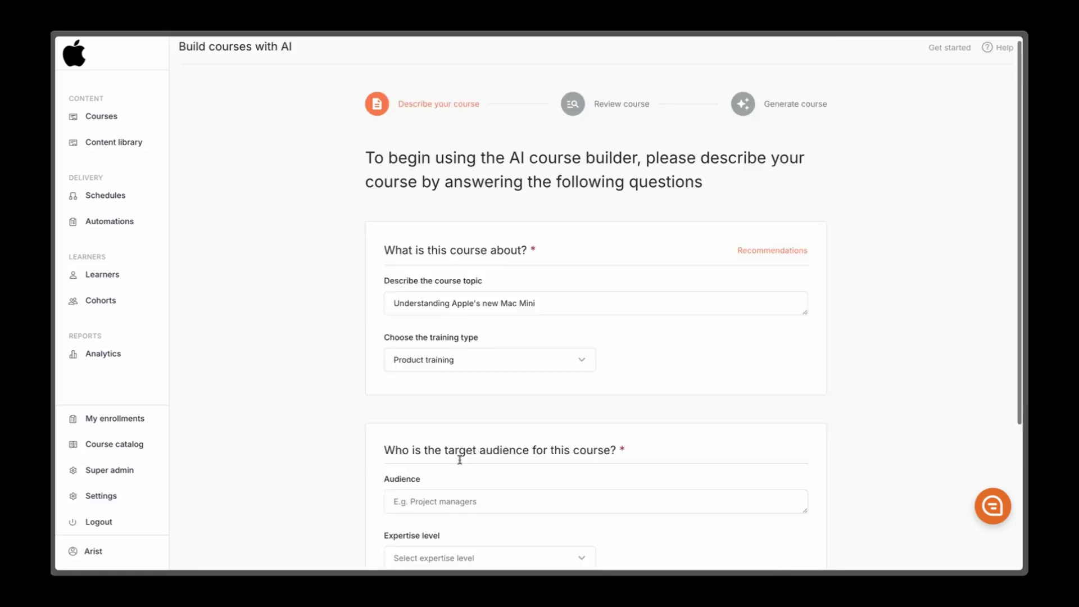
scroll(459, 461, down, 3)
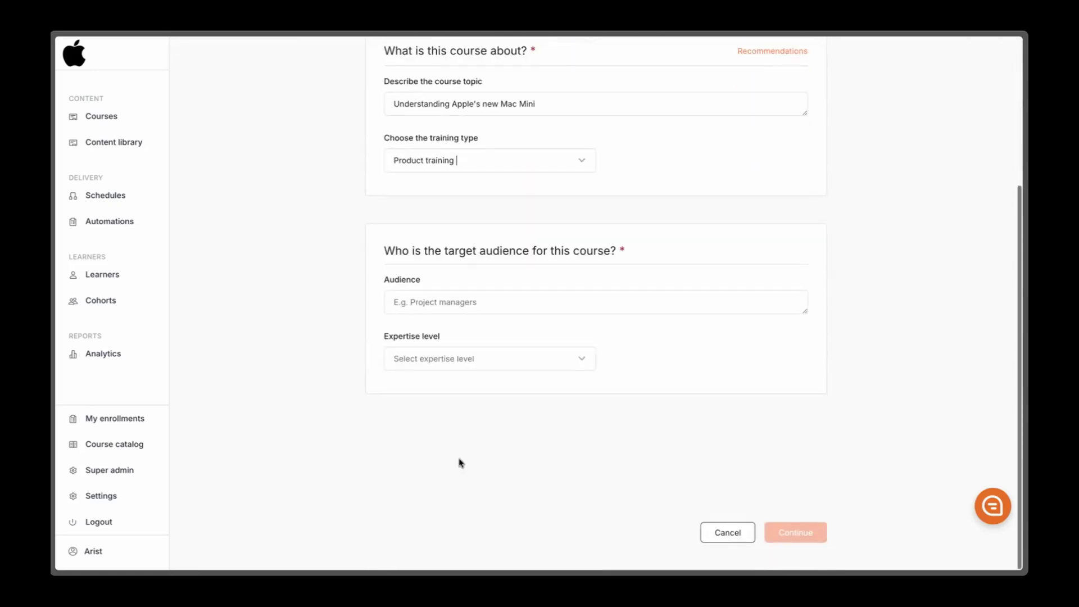
click(525, 303)
text(Apple store)
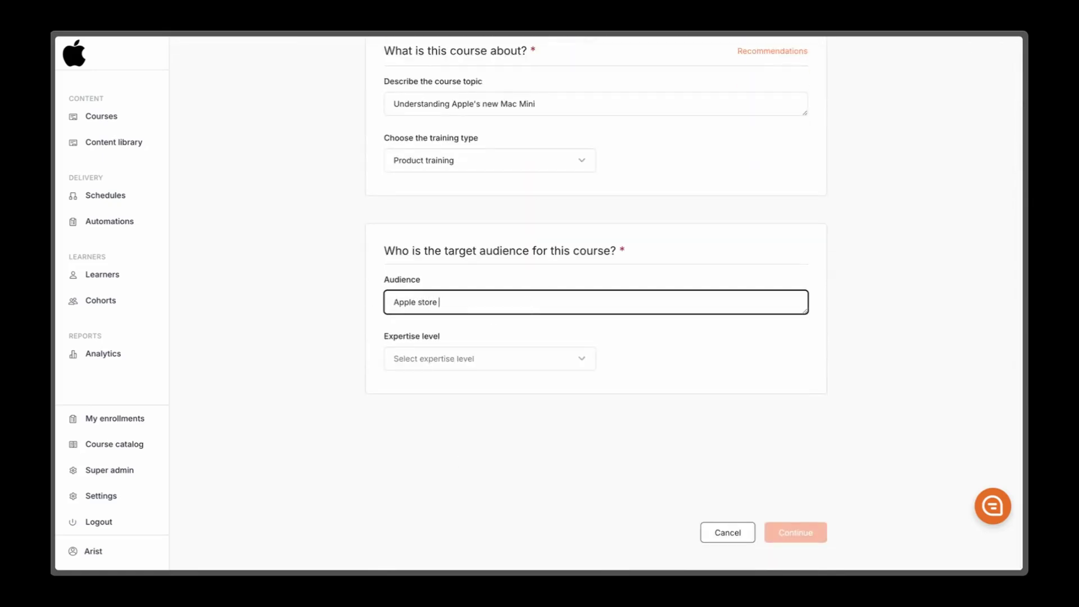
text(members)
click(494, 359)
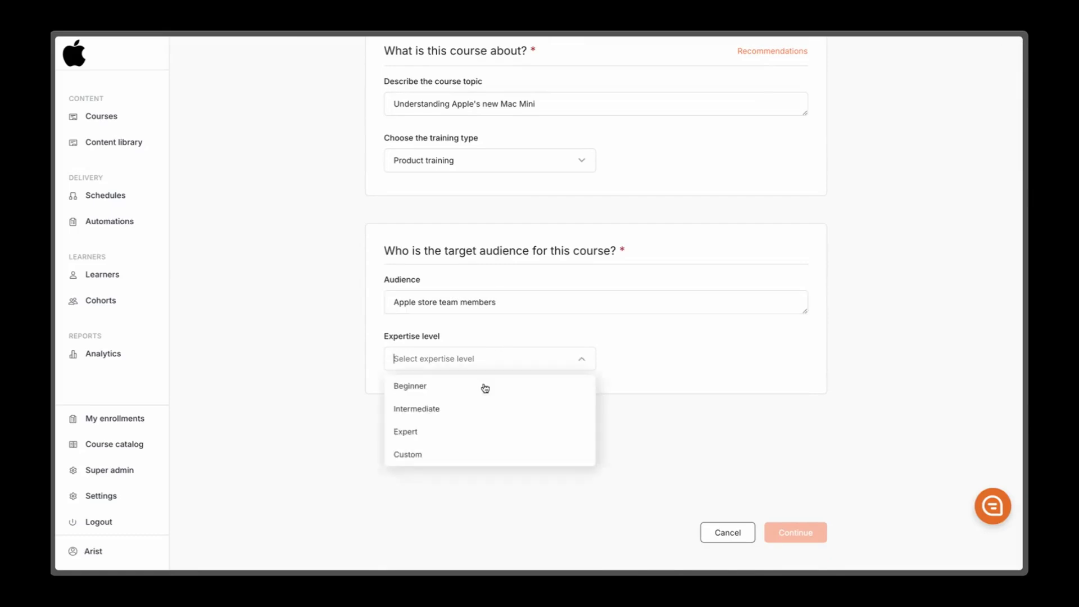
click(433, 433)
scroll(545, 419, down, 3)
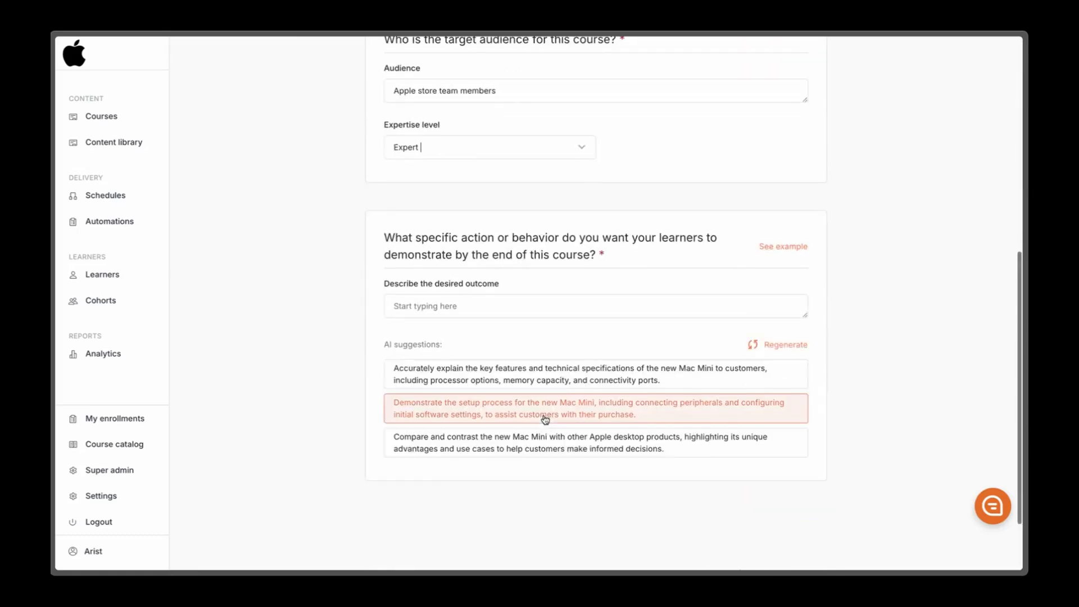
scroll(545, 419, down, 1)
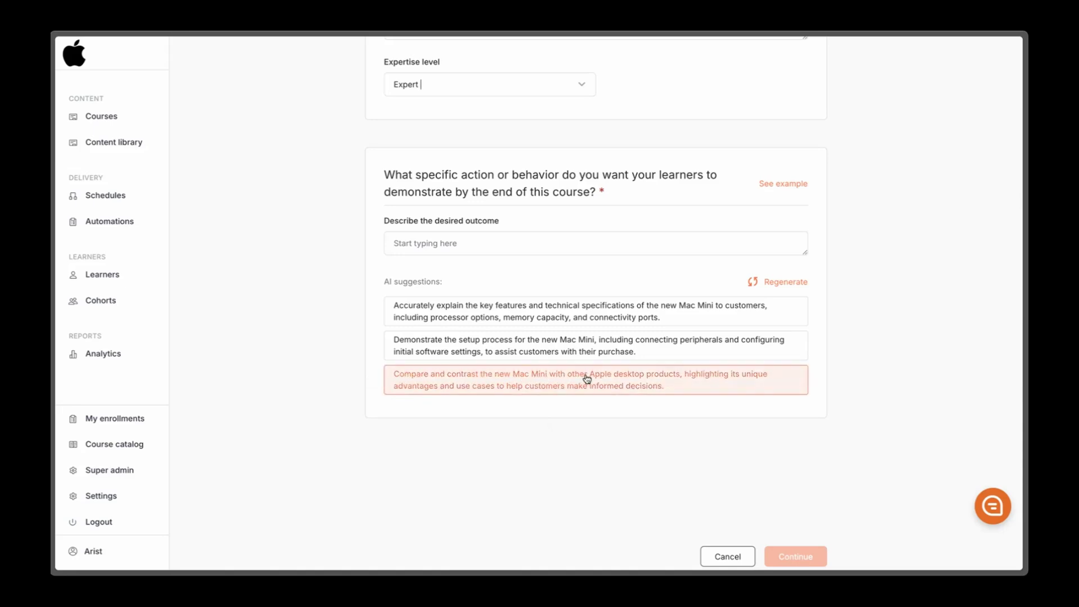
click(611, 391)
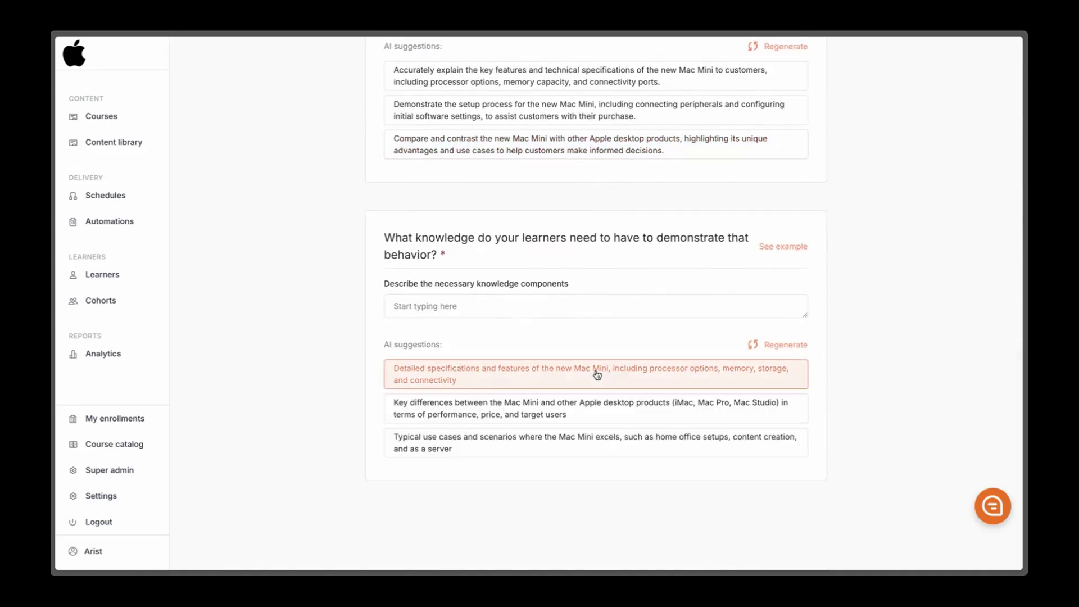
scroll(599, 375, down, 1)
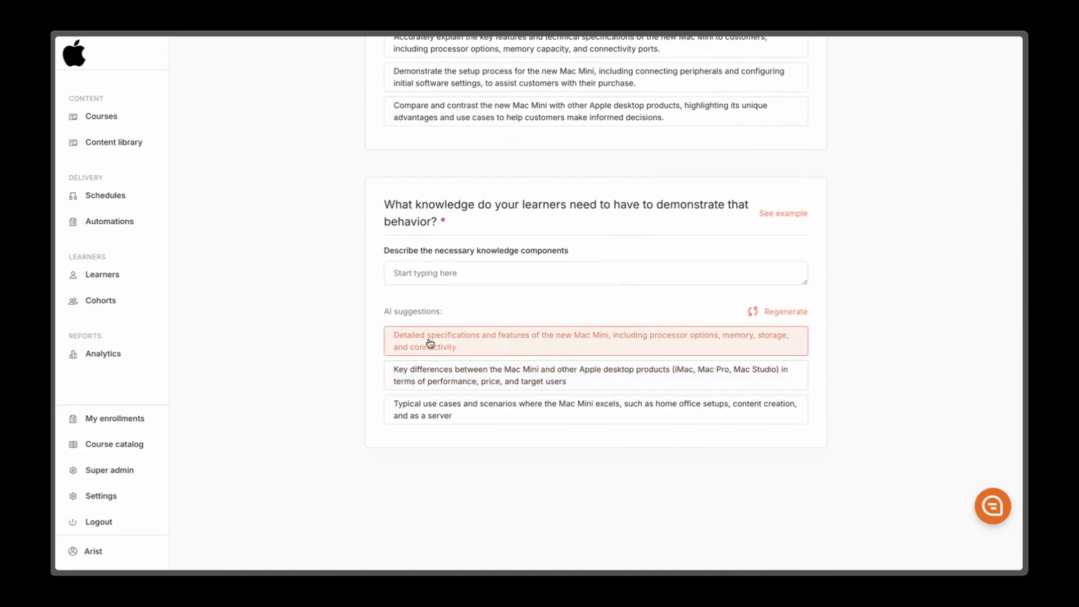
click(593, 339)
scroll(594, 348, down, 5)
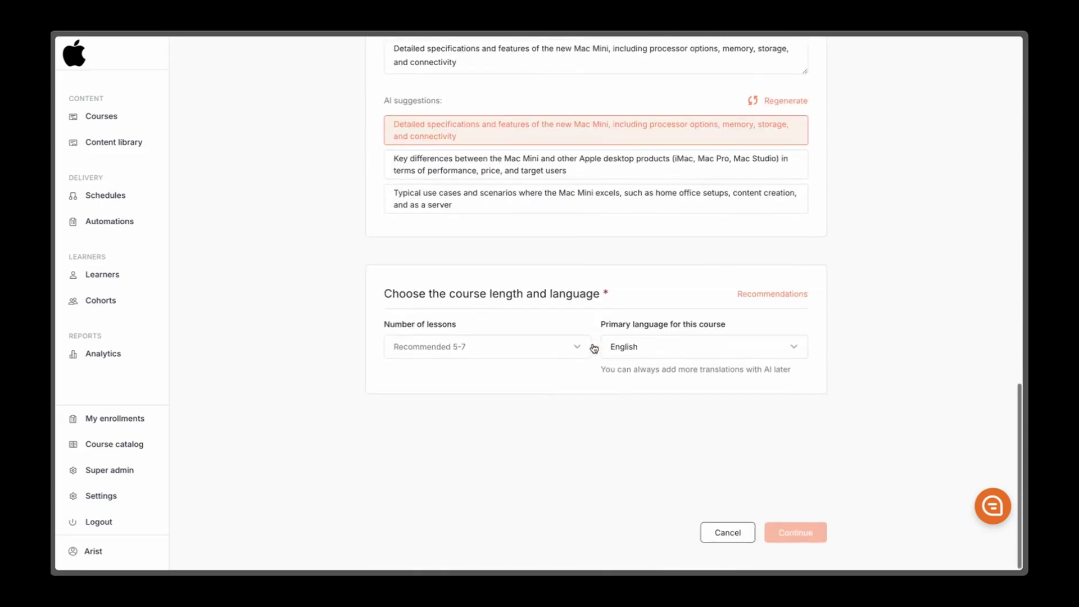
Step: Set the course length to 5 lessons in English
click(547, 346)
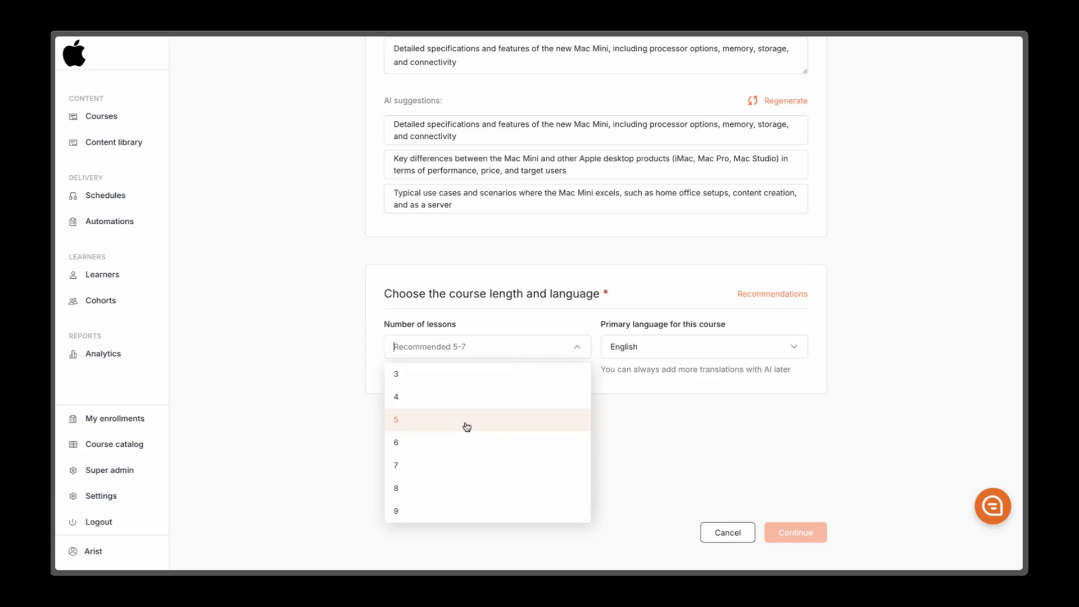
scroll(466, 438, down, 1)
click(467, 398)
scroll(665, 409, down, 4)
scroll(698, 422, down, 2)
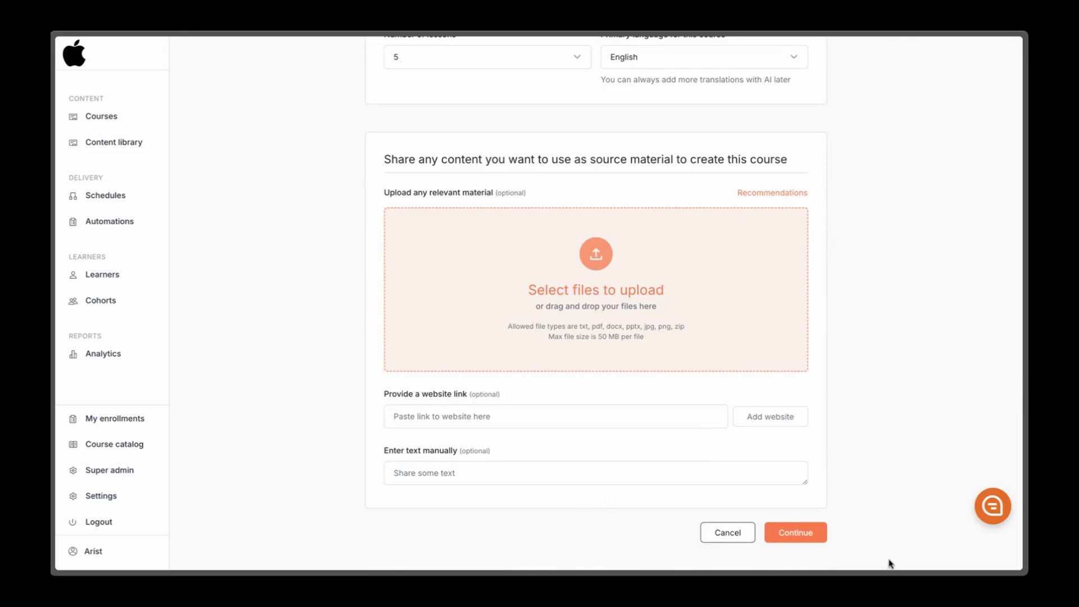
Step: Upload both Mac mini PDFs and add the Apple Intelligence page as a source website
drag(893, 546, 640, 317)
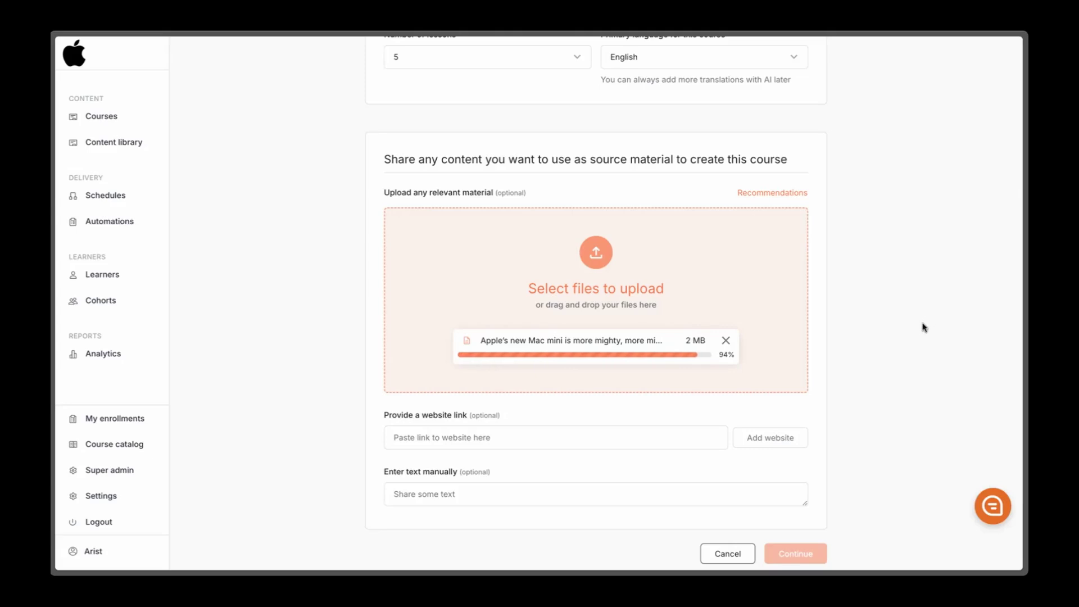
drag(910, 331, 665, 294)
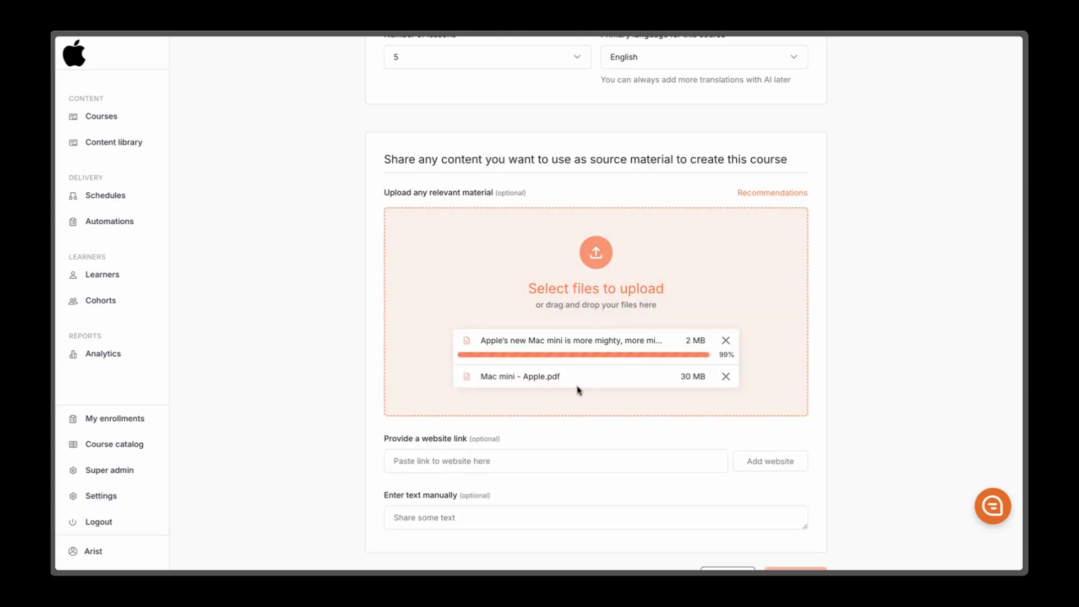
scroll(582, 430, down, 1)
click(540, 421)
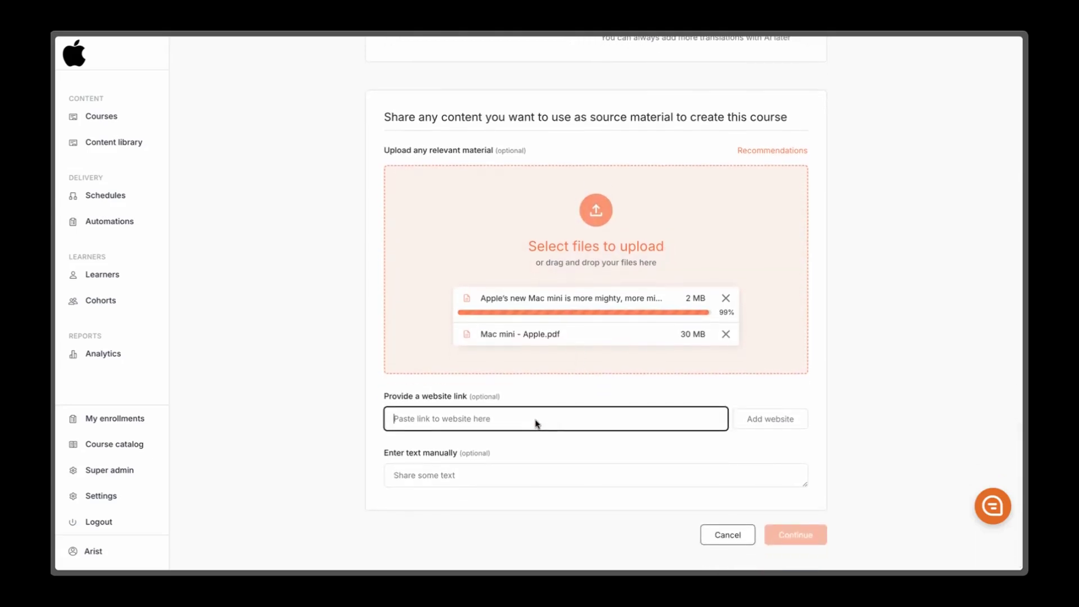
text(https://www.apple.com/apple-intelligence/)
click(770, 418)
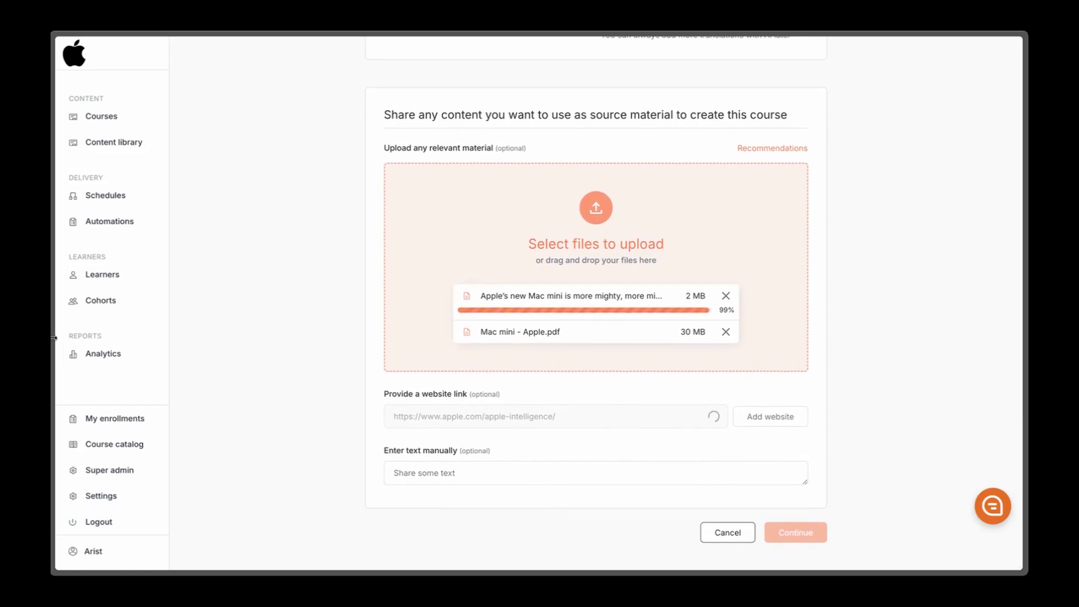
Step: Add the Mac mini newsroom article's URL, copied from Arc, as a second source website
key(super+s)
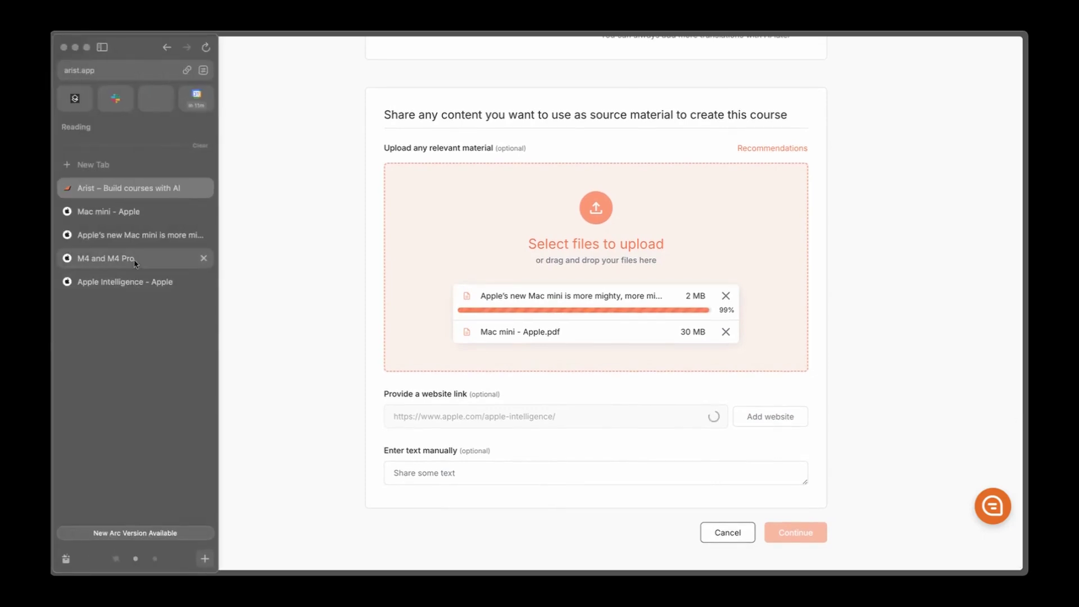
click(131, 235)
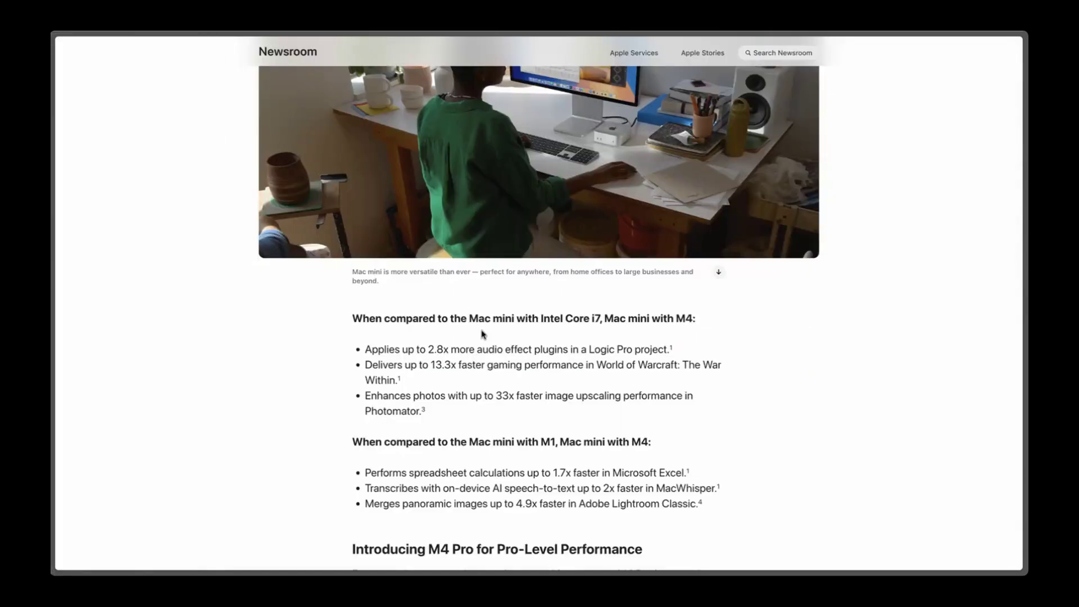
key(super+shift+c)
click(510, 472)
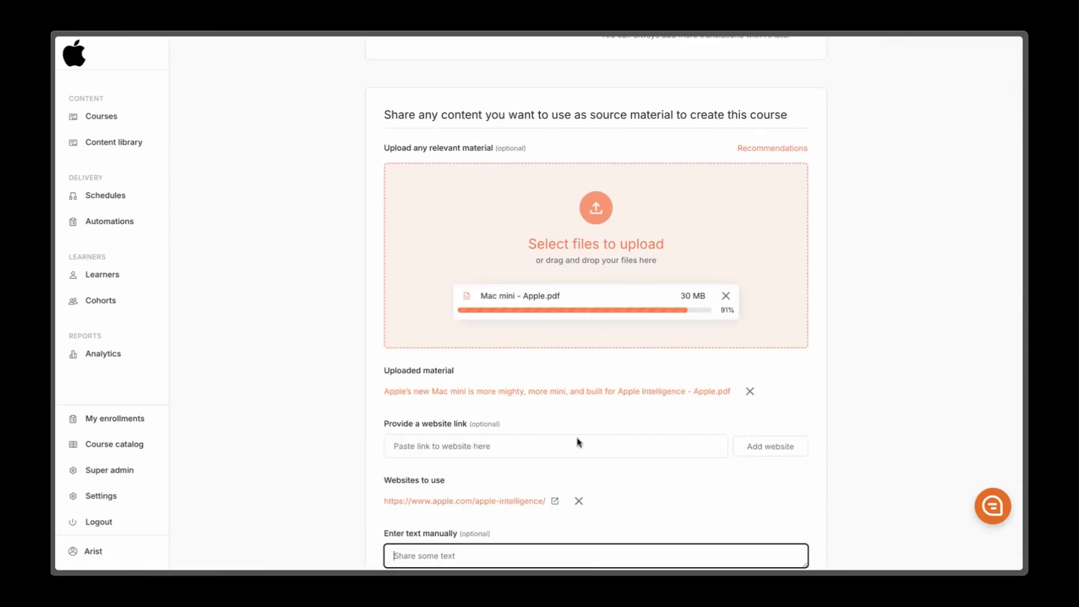
click(580, 445)
key(super+v)
click(783, 449)
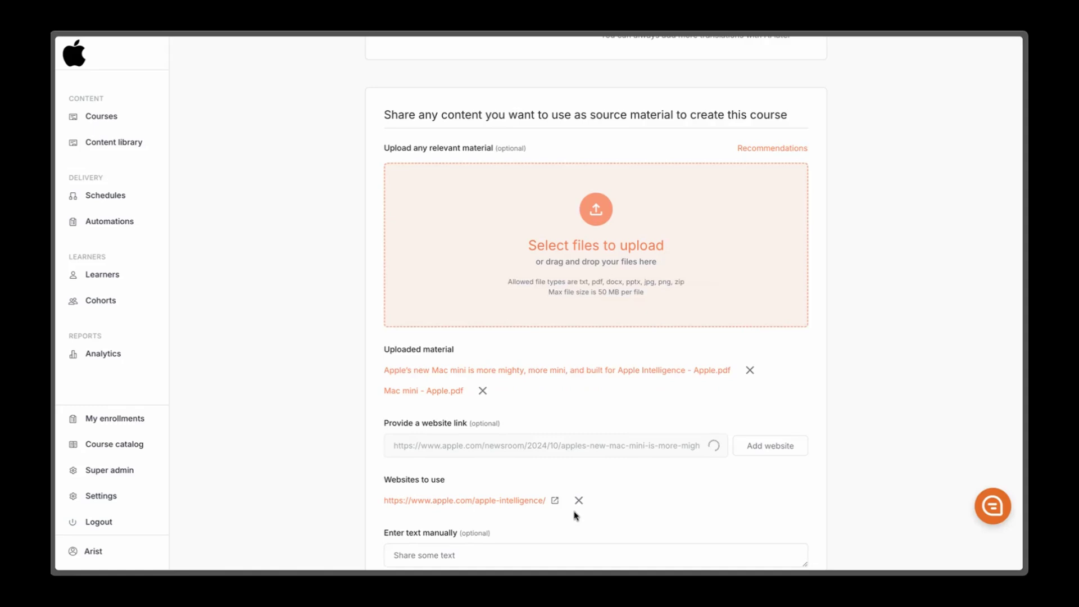
scroll(620, 476, down, 2)
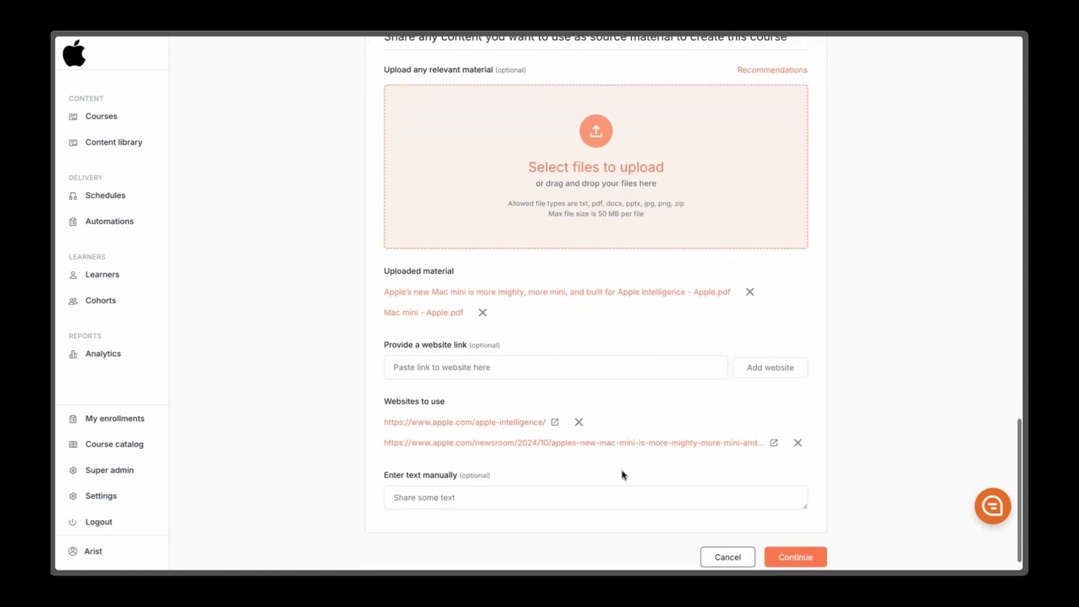
scroll(659, 468, down, 1)
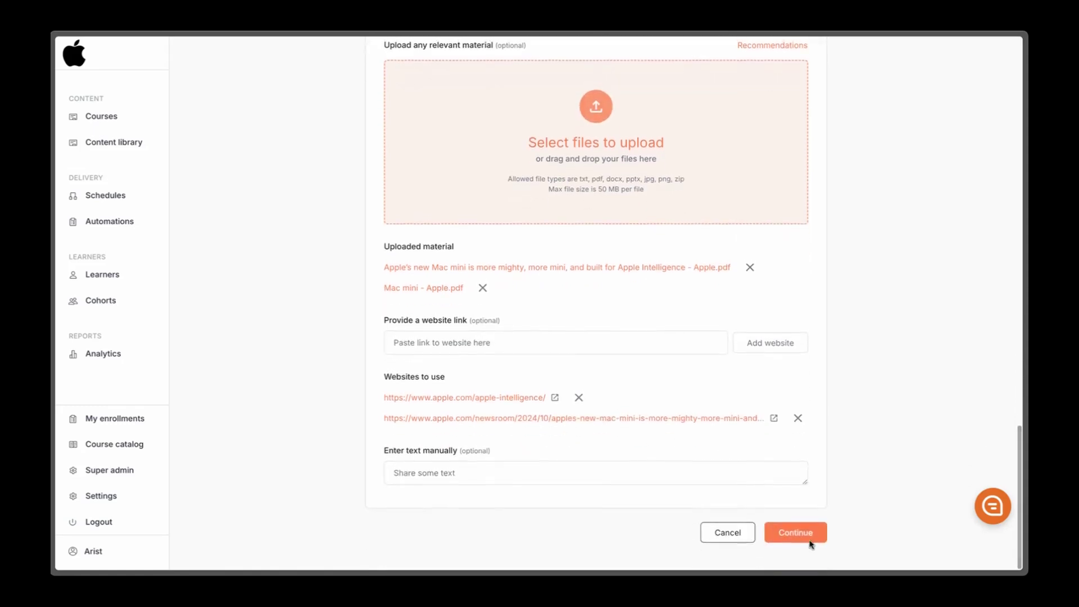
click(795, 550)
scroll(829, 528, down, 3)
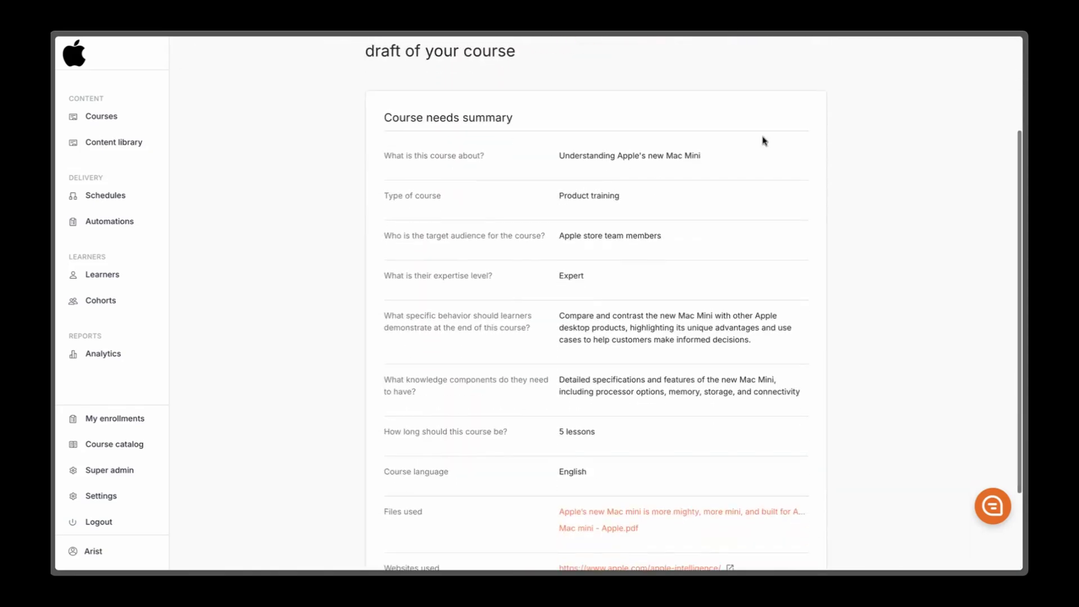
scroll(717, 321, down, 3)
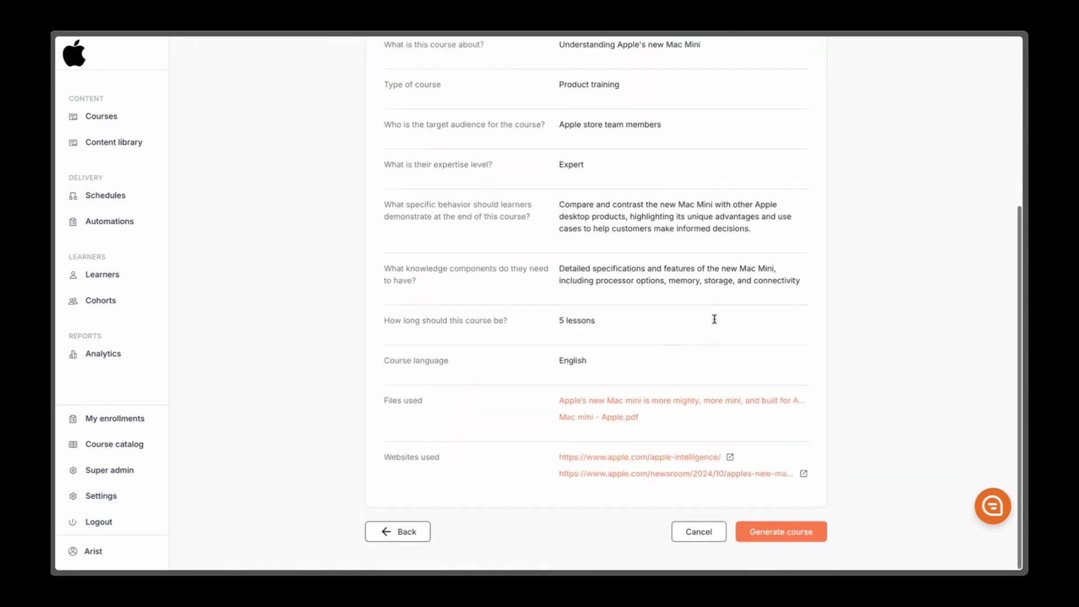
Step: Generate the 'Understanding Apple's new Mac Mini' course from the needs summary
click(781, 532)
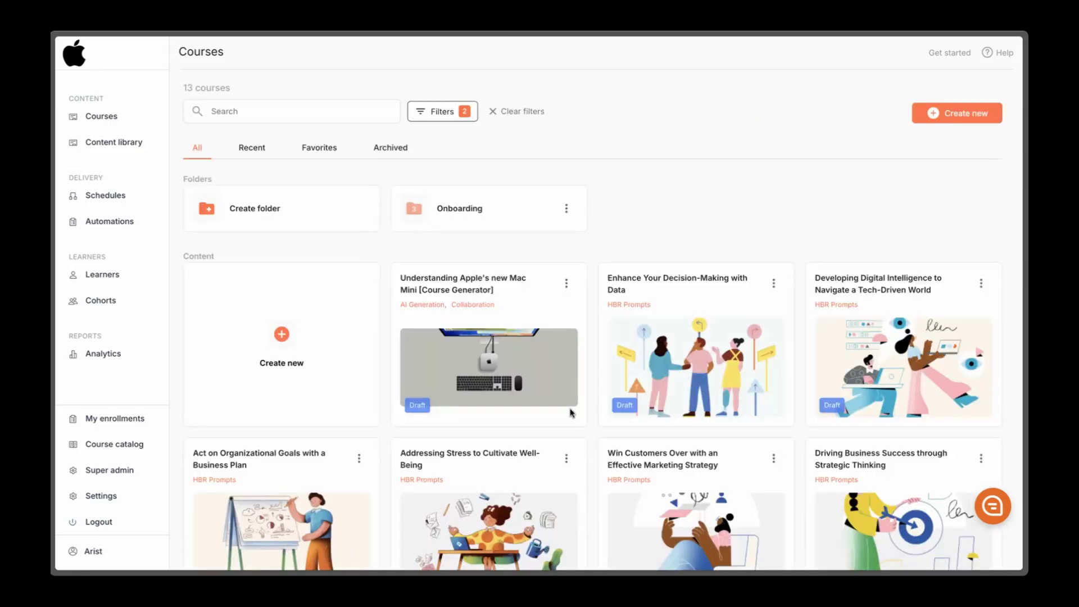
Step: Open the new Mac Mini course draft for editing and move on to lesson review
click(566, 283)
click(531, 308)
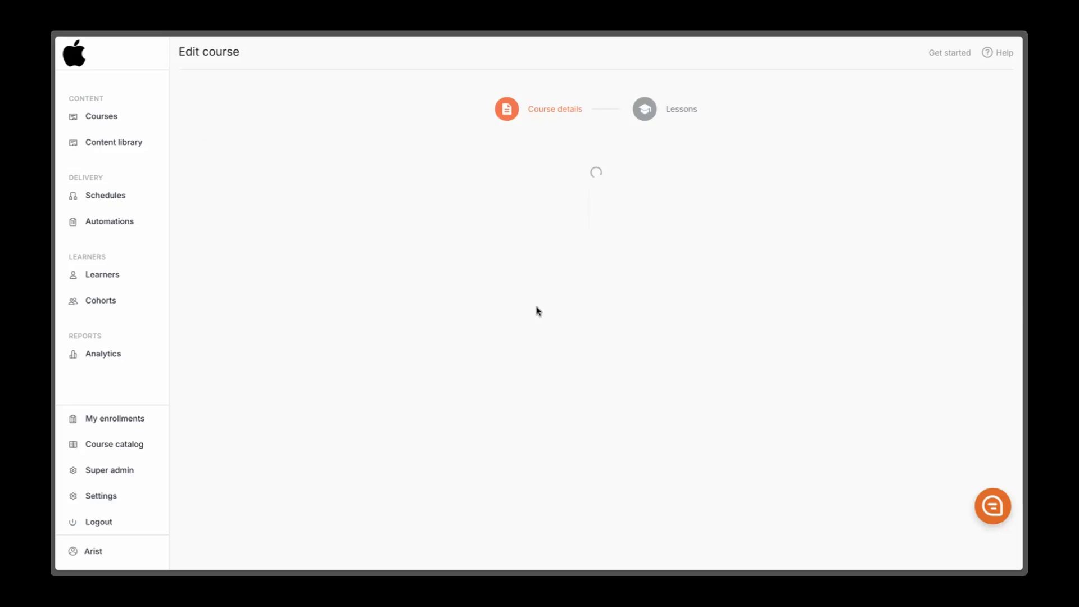
scroll(765, 433, down, 3)
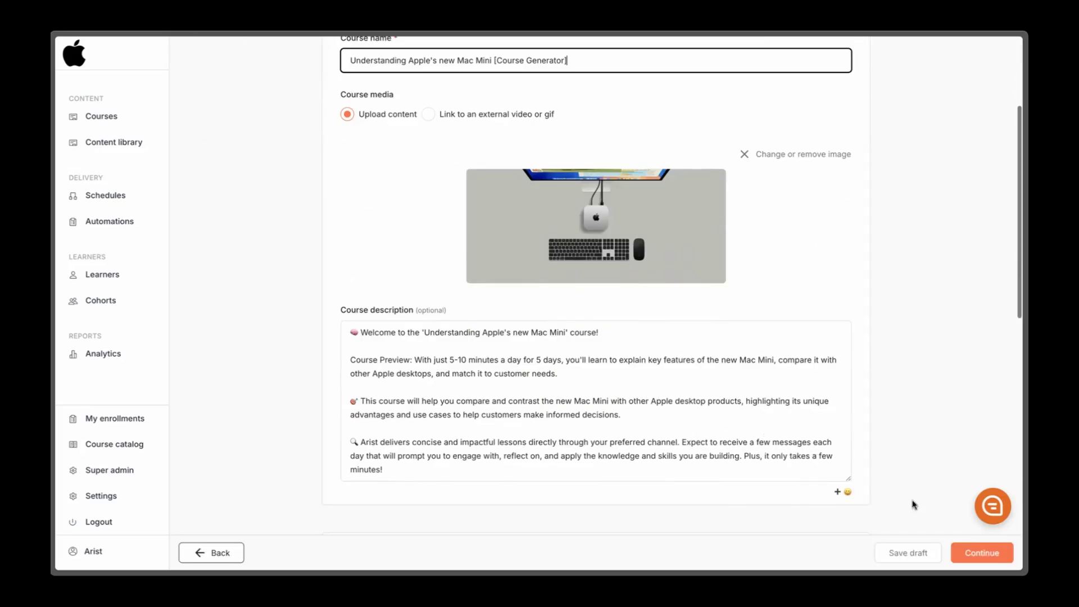
click(981, 553)
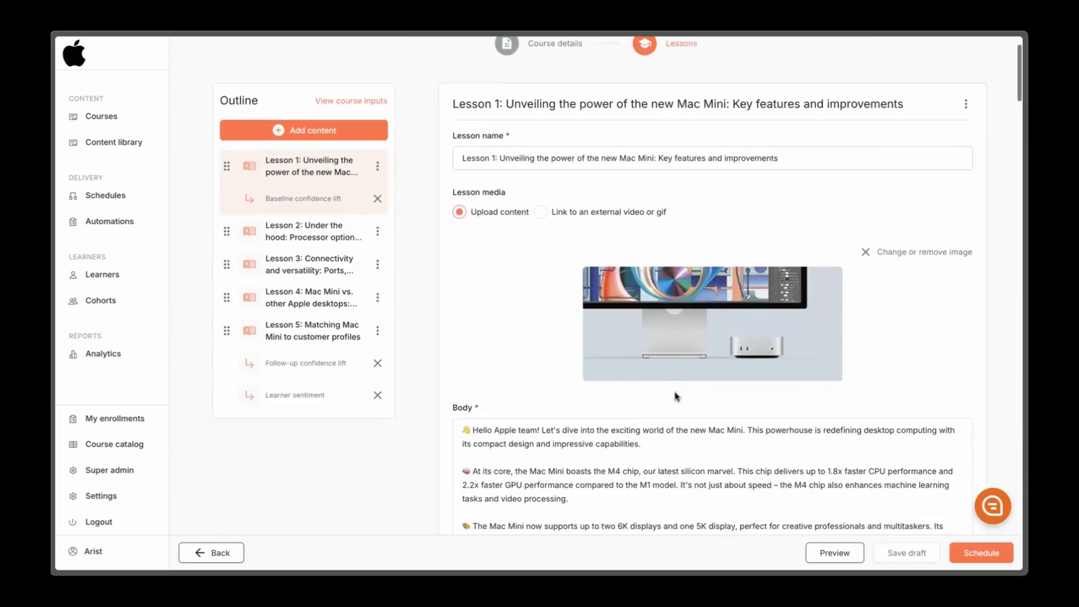
scroll(674, 397, down, 1)
scroll(573, 341, down, 2)
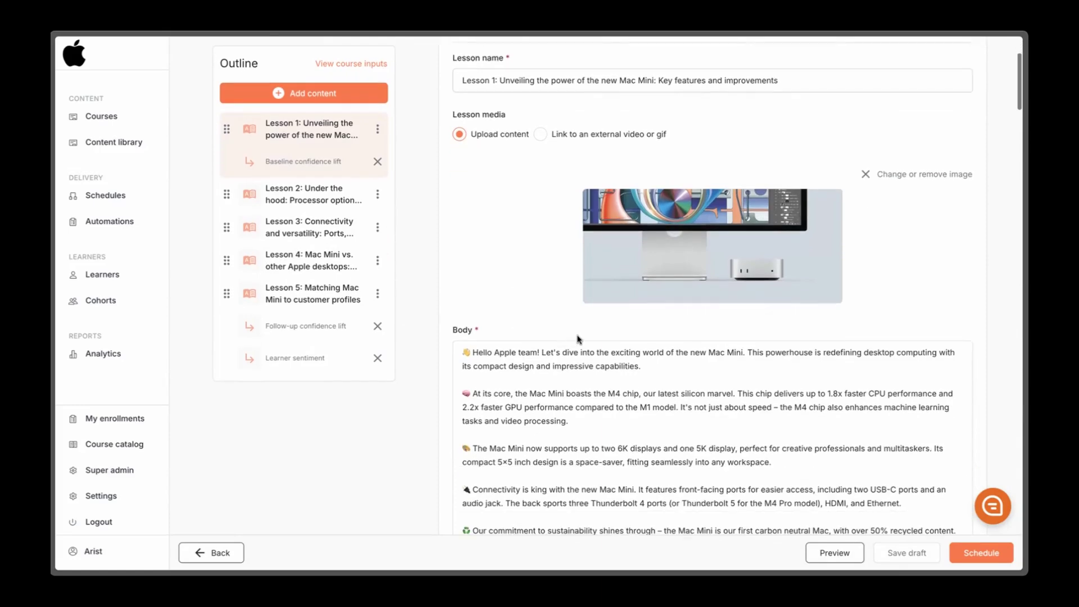
scroll(682, 363, down, 3)
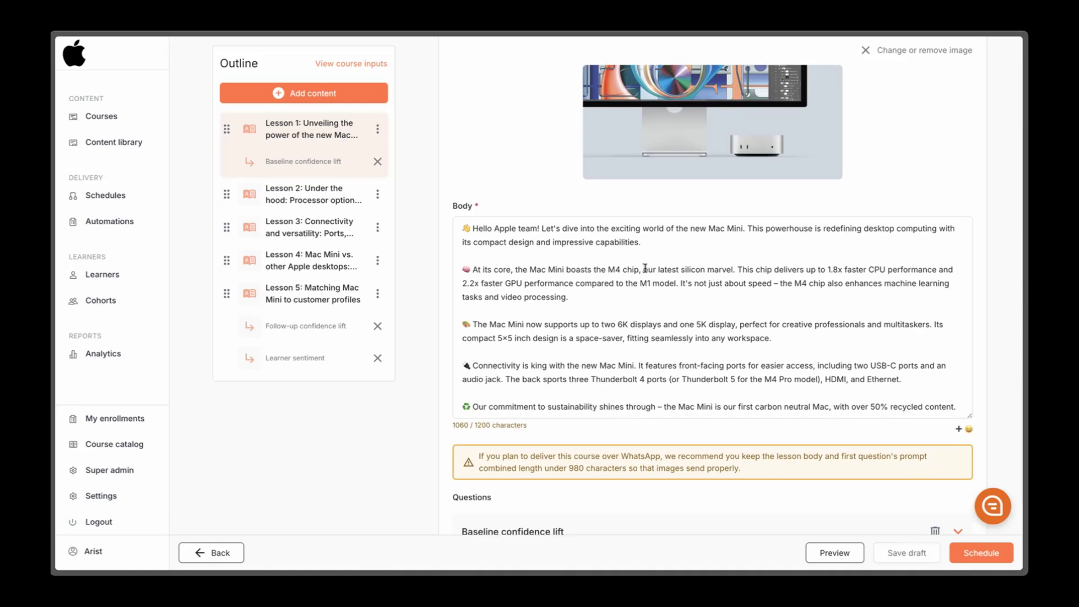
scroll(685, 285, up, 1)
scroll(744, 276, up, 1)
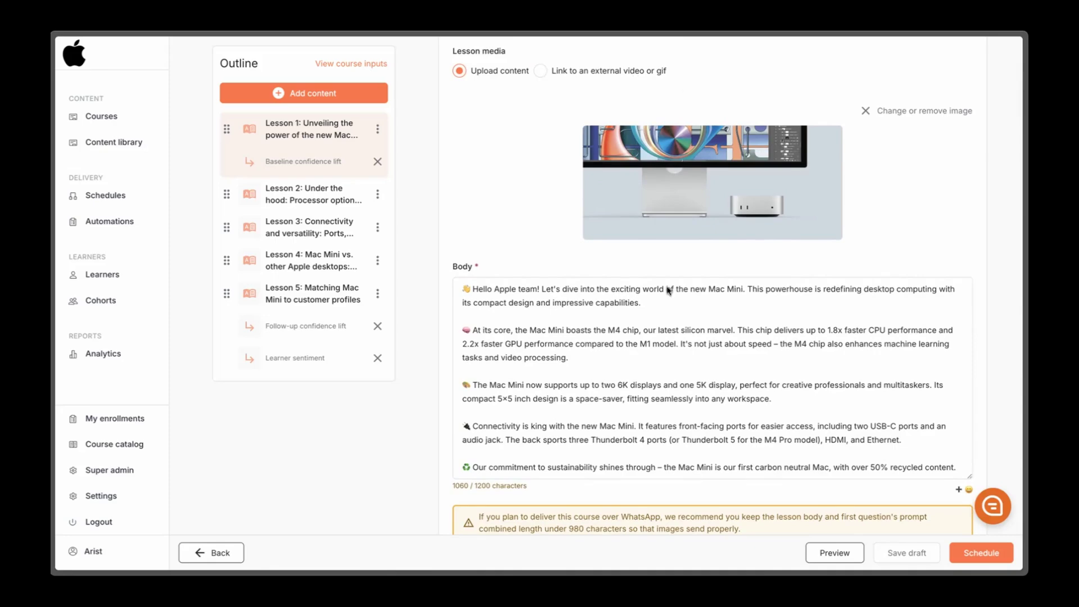
scroll(654, 330, down, 3)
scroll(713, 226, up, 3)
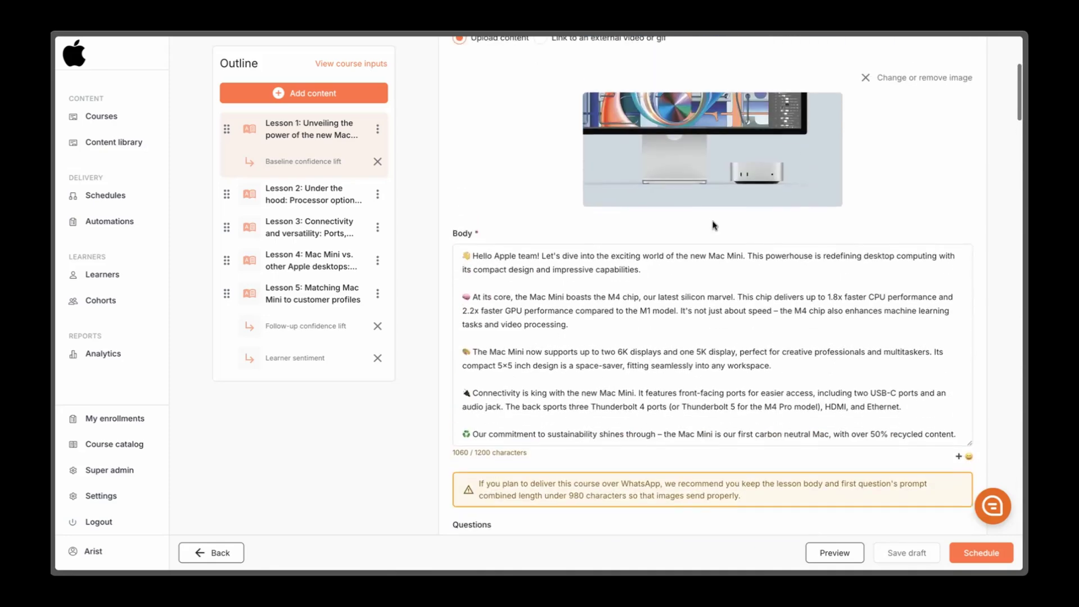
scroll(713, 225, down, 5)
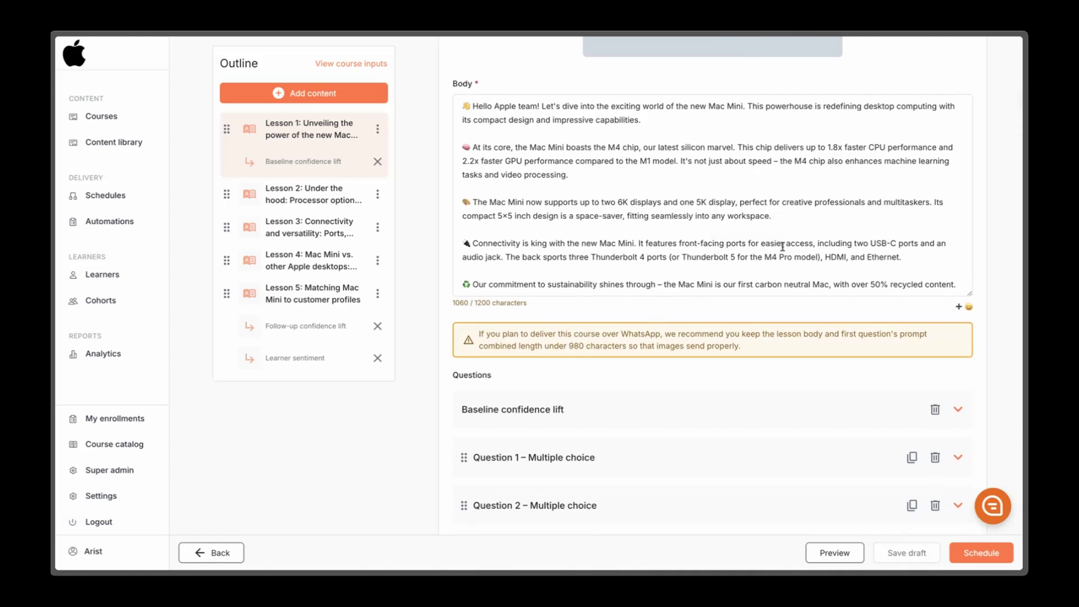
scroll(778, 248, down, 4)
Step: Expand Lesson 1's Questions 1, 2 and 3 to check their prompts and answers
click(730, 319)
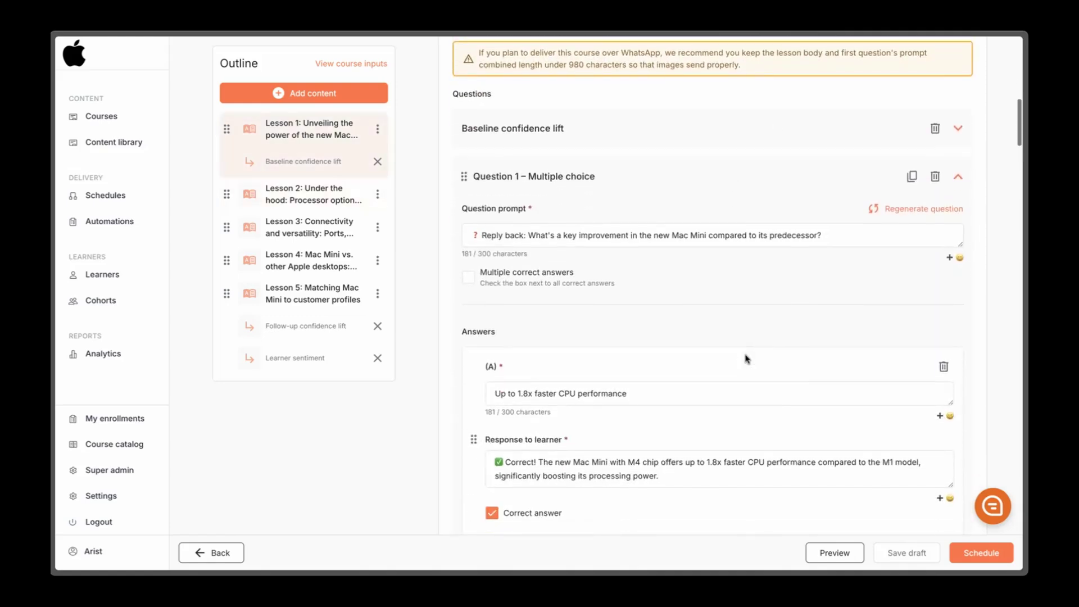
scroll(745, 359, down, 3)
scroll(745, 359, down, 3)
scroll(745, 359, down, 3)
scroll(744, 359, down, 3)
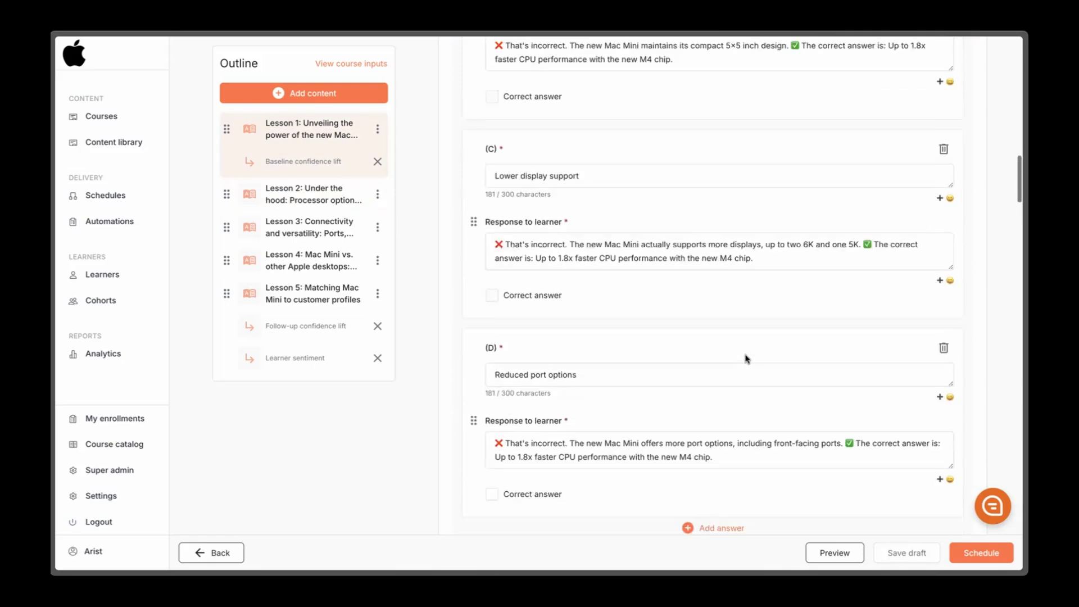
scroll(746, 359, down, 4)
click(700, 318)
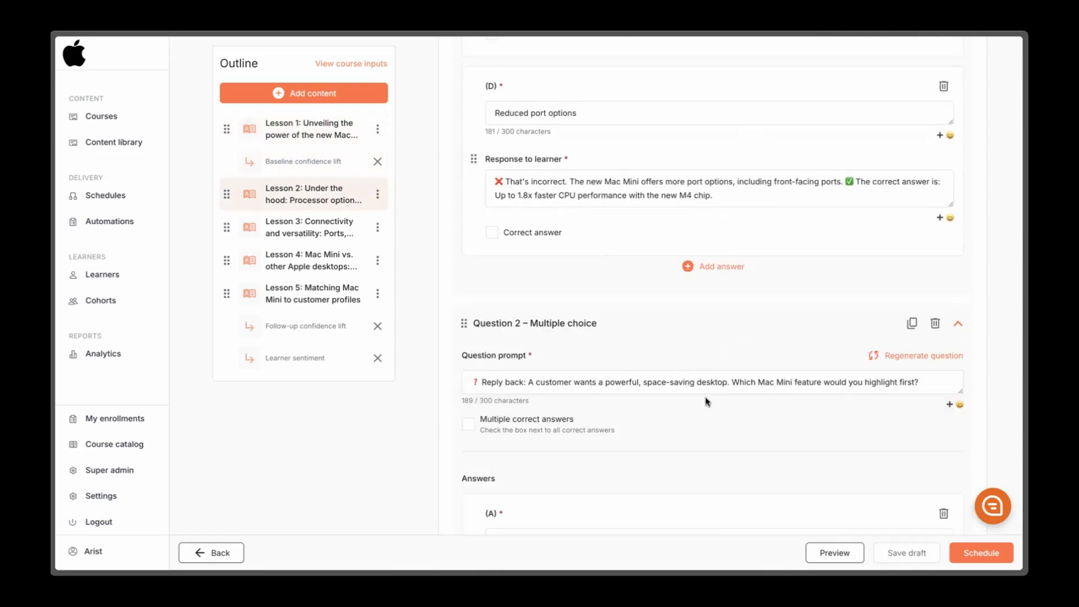
scroll(706, 402, down, 3)
scroll(706, 402, down, 3)
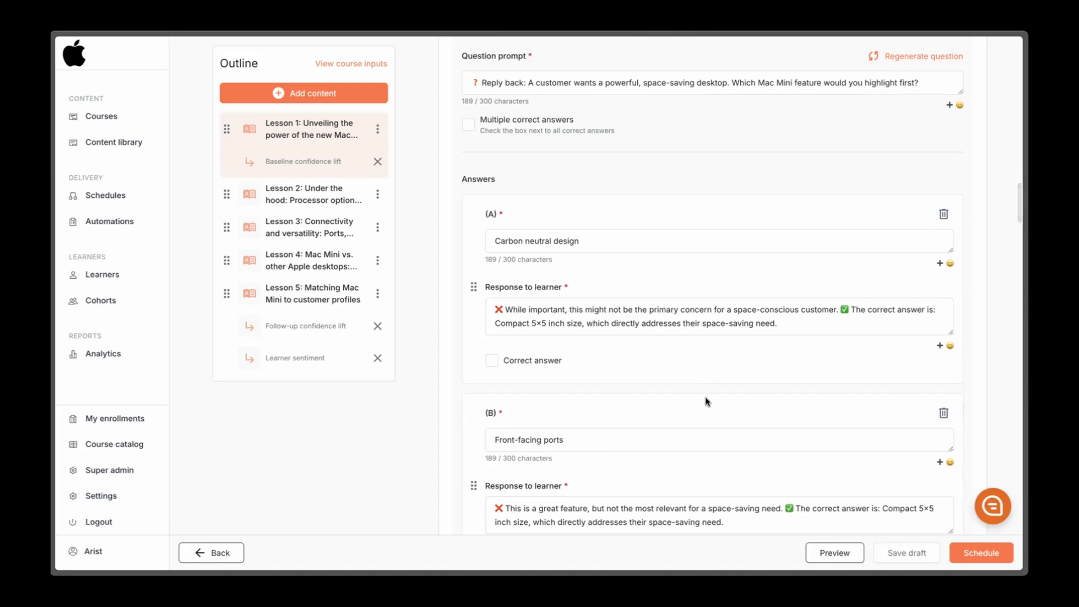
scroll(707, 402, down, 3)
scroll(706, 402, down, 3)
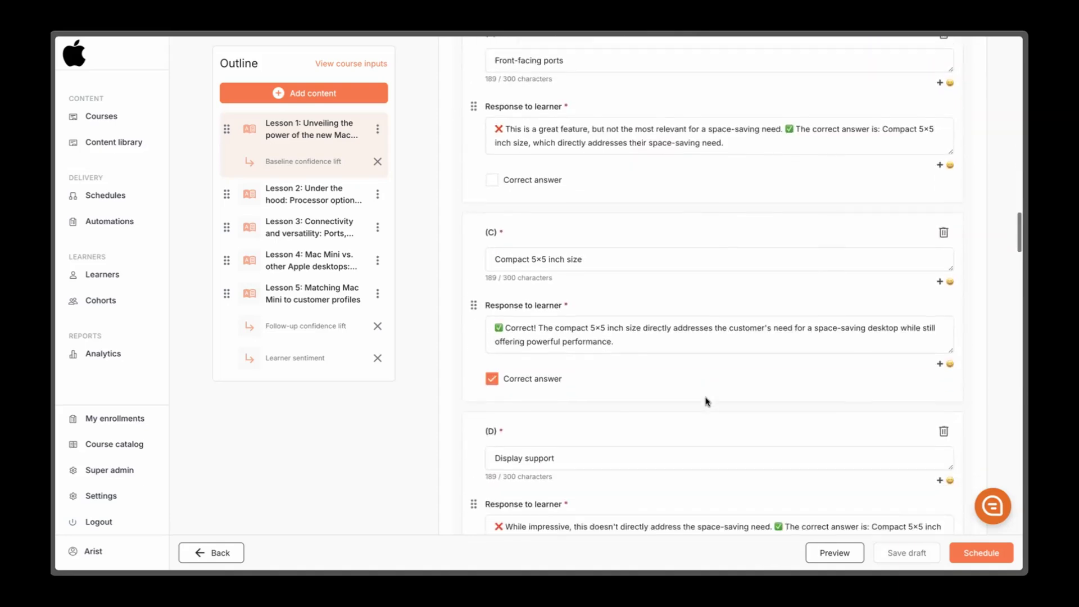
scroll(707, 402, down, 3)
scroll(707, 402, down, 2)
click(697, 447)
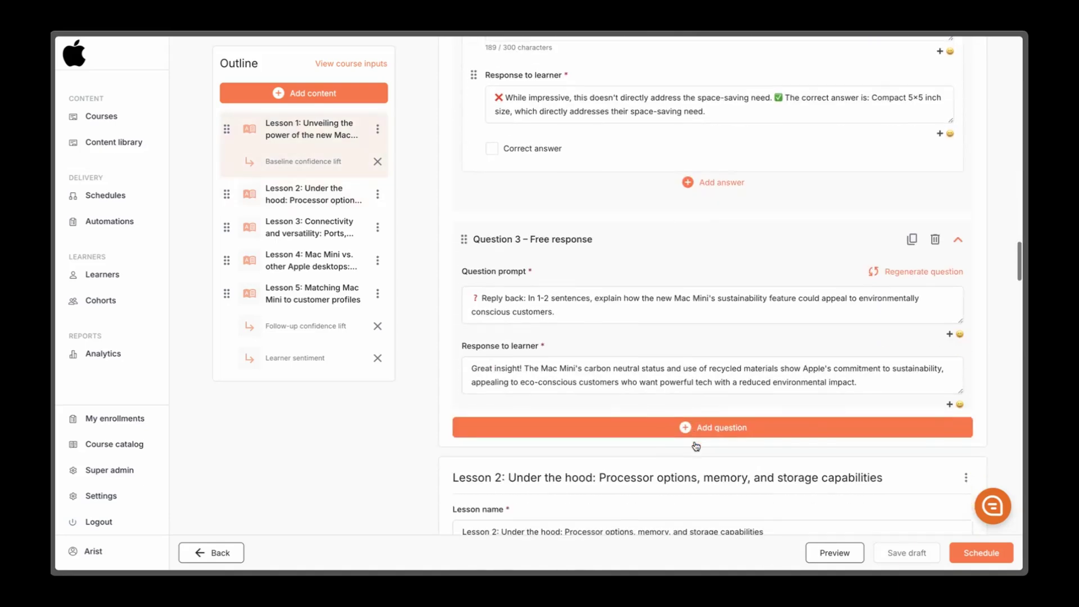
scroll(677, 381, up, 3)
scroll(772, 293, up, 4)
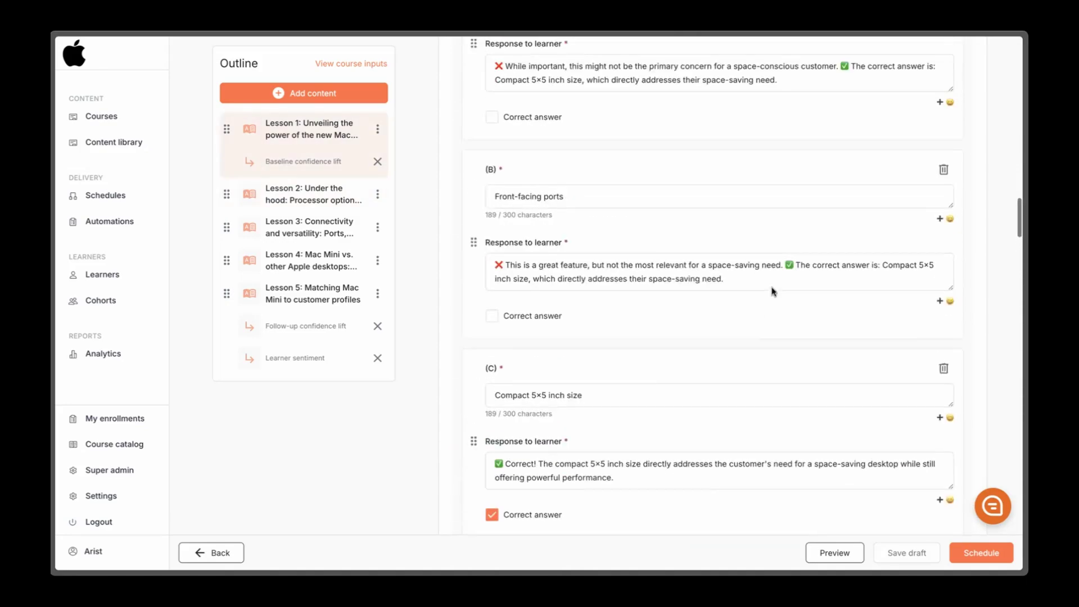
scroll(772, 291, up, 4)
scroll(772, 291, up, 4)
scroll(772, 292, up, 5)
scroll(772, 291, up, 5)
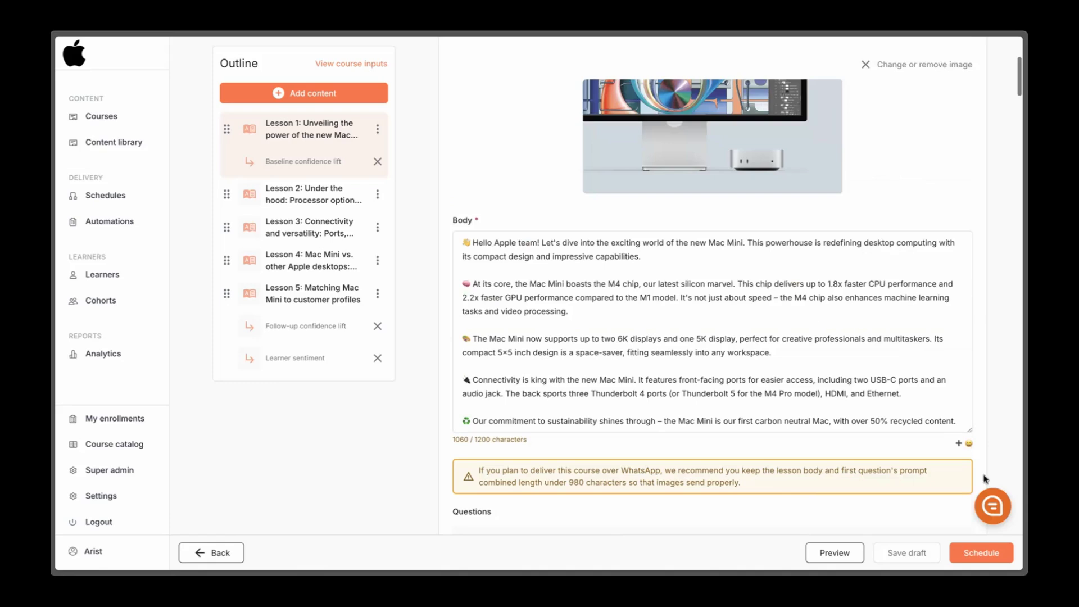
Step: Name the schedule 'Mac Mini launch' and remove WhatsApp, Slack and Teams, leaving SMS
click(980, 553)
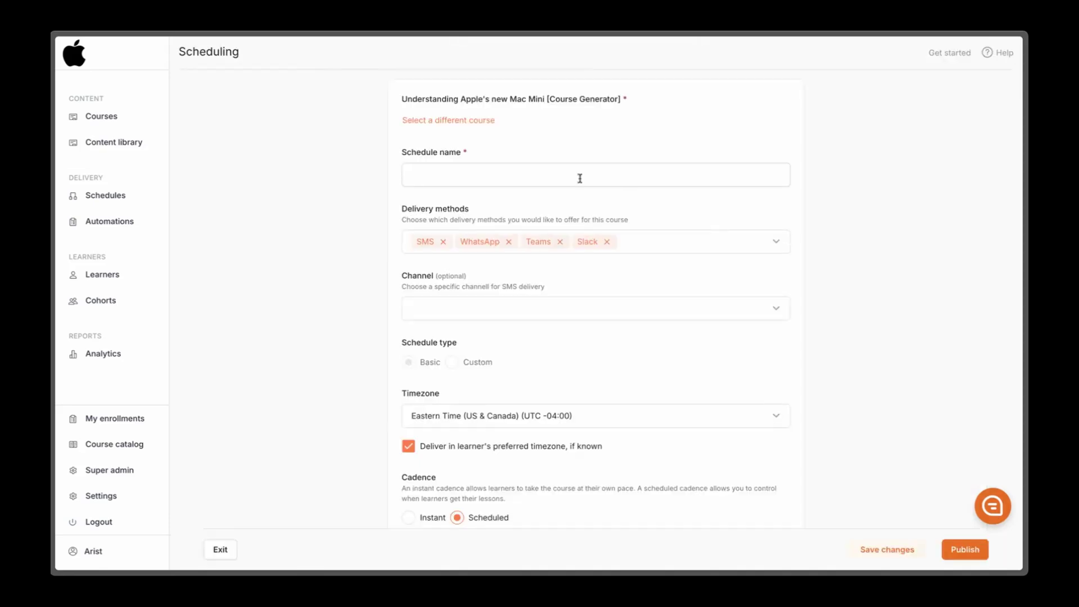
click(579, 176)
text(Mac M)
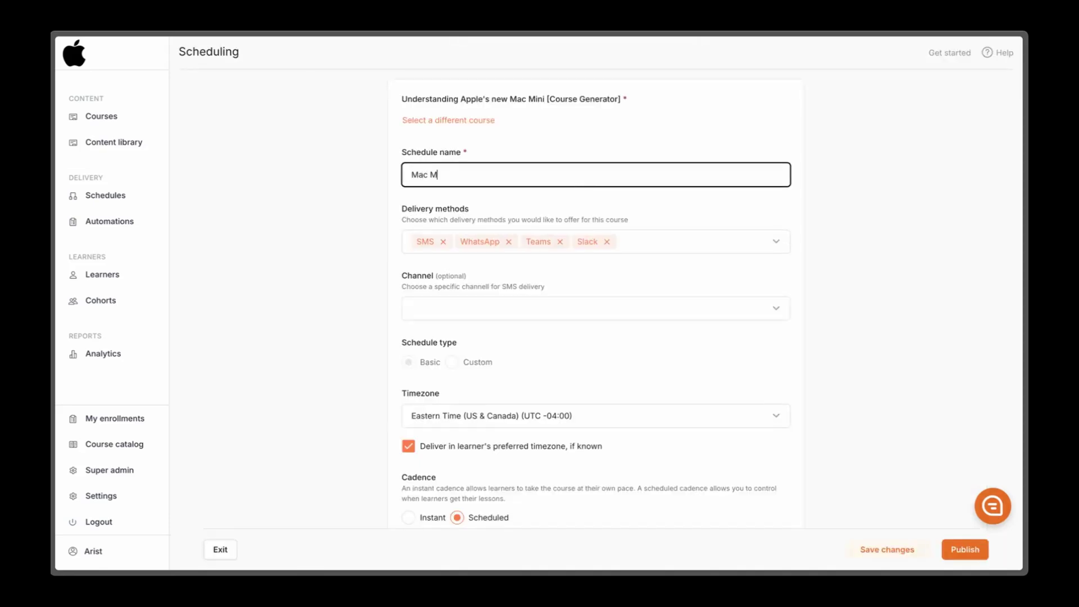
text(h)
scroll(624, 337, down, 1)
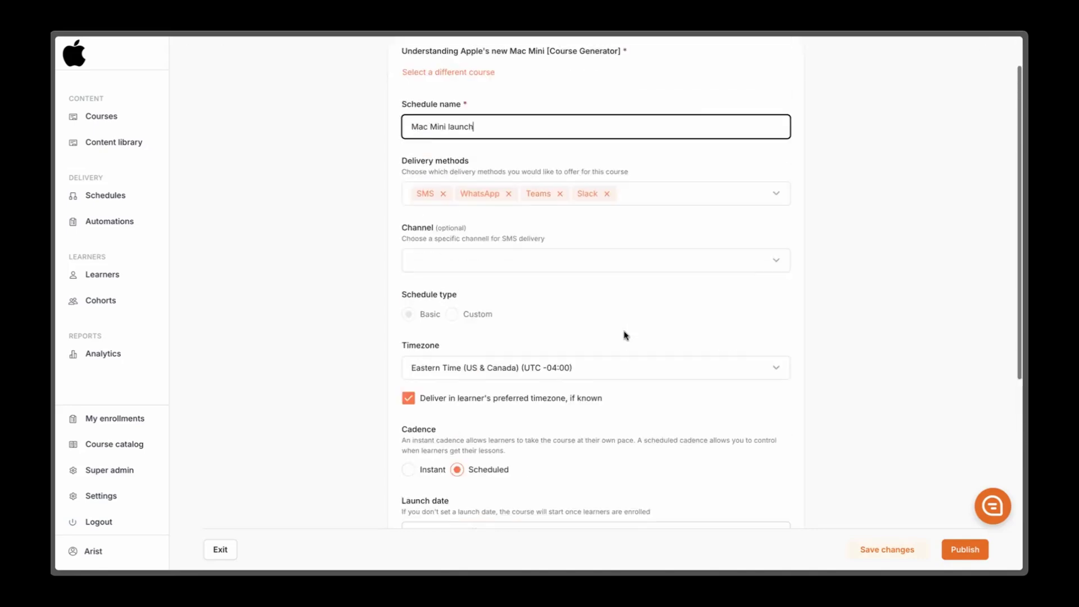
click(510, 196)
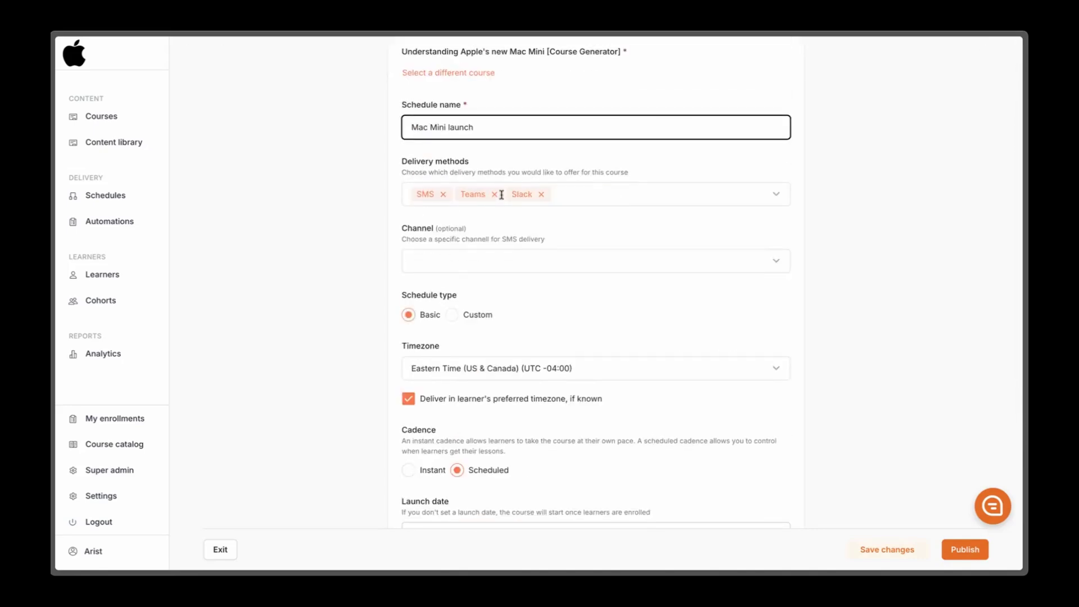
click(541, 194)
click(494, 194)
scroll(536, 281, down, 2)
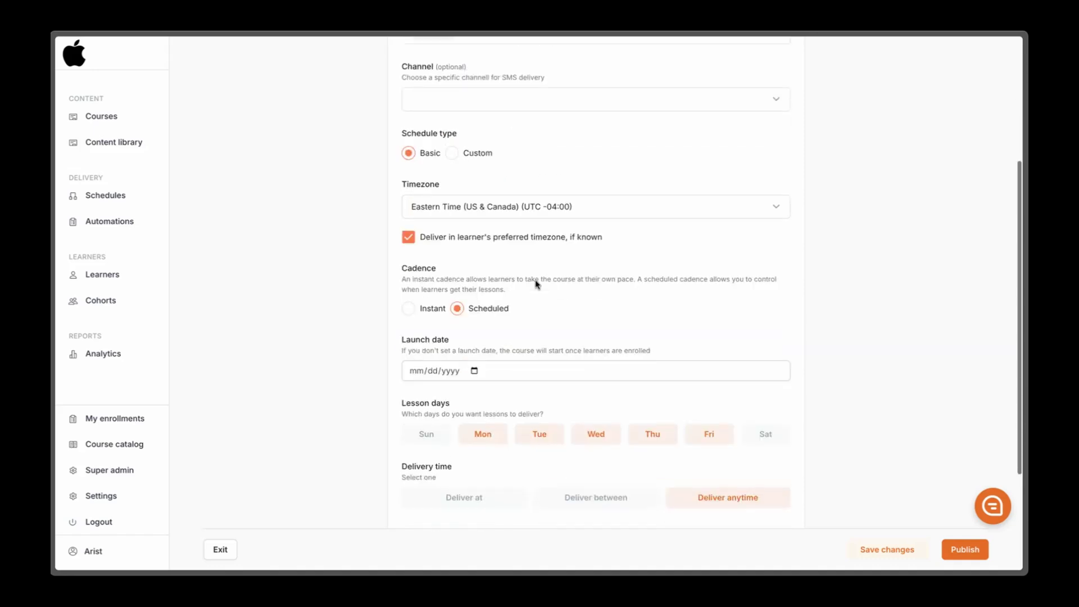
scroll(536, 281, down, 2)
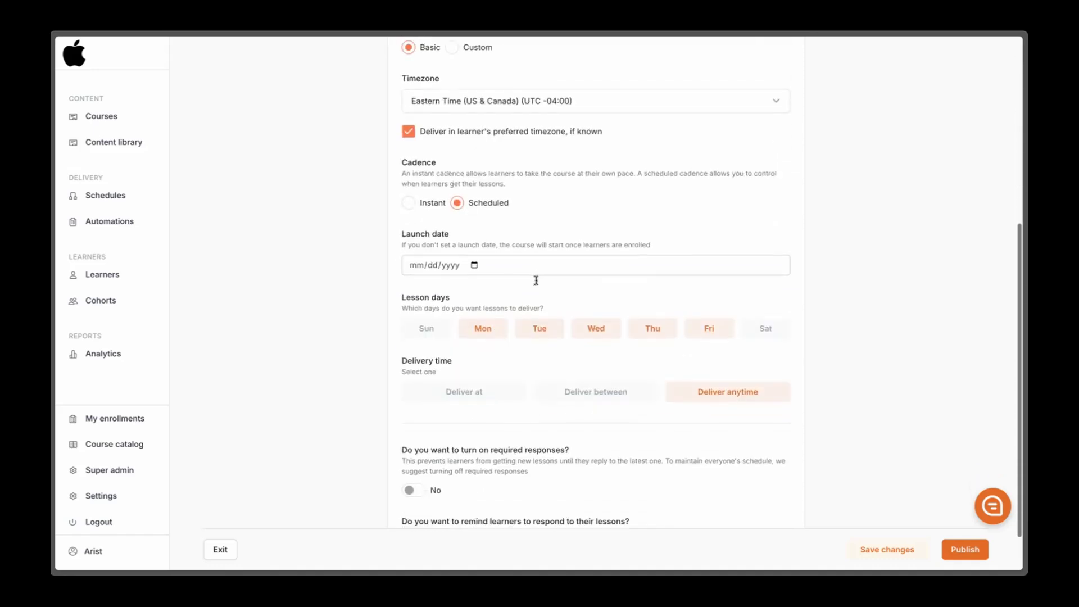
Step: Set instant cadence, require learner responses before new lessons, and publish the schedule
click(429, 205)
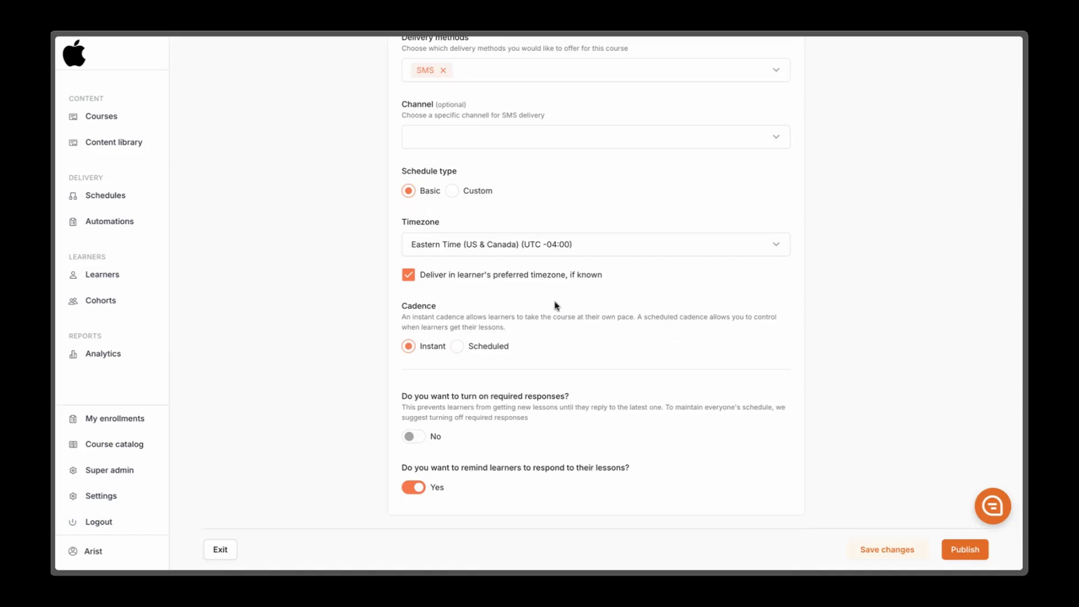
click(459, 345)
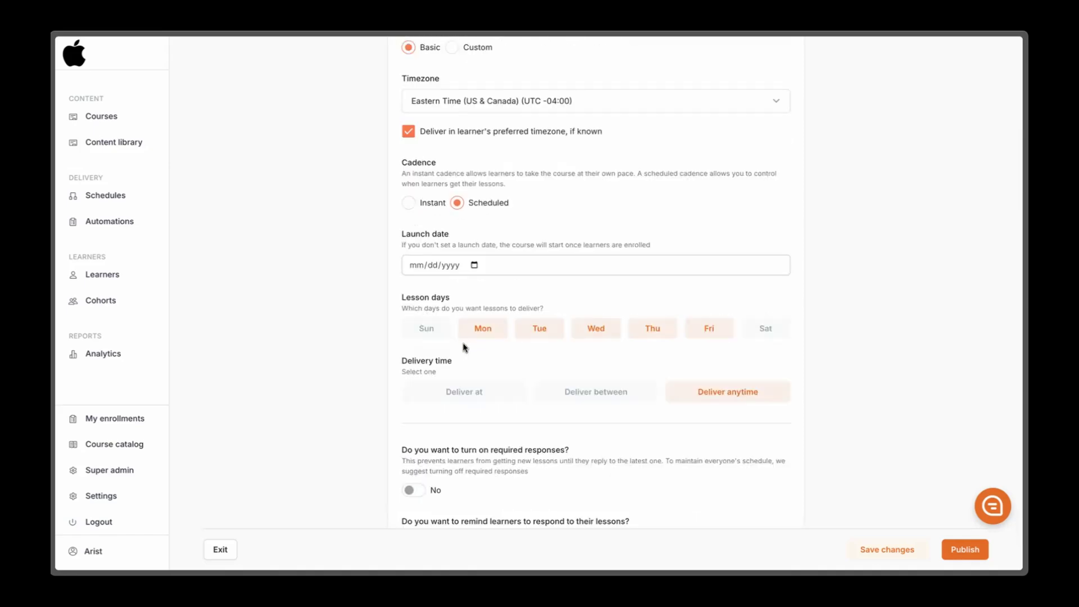
scroll(700, 337, down, 2)
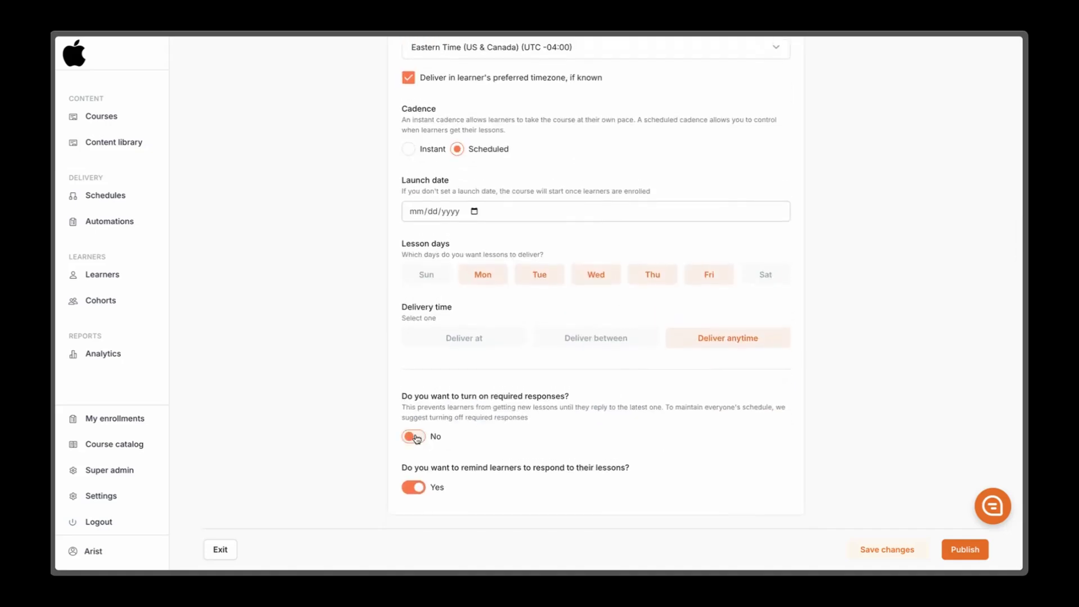
click(409, 149)
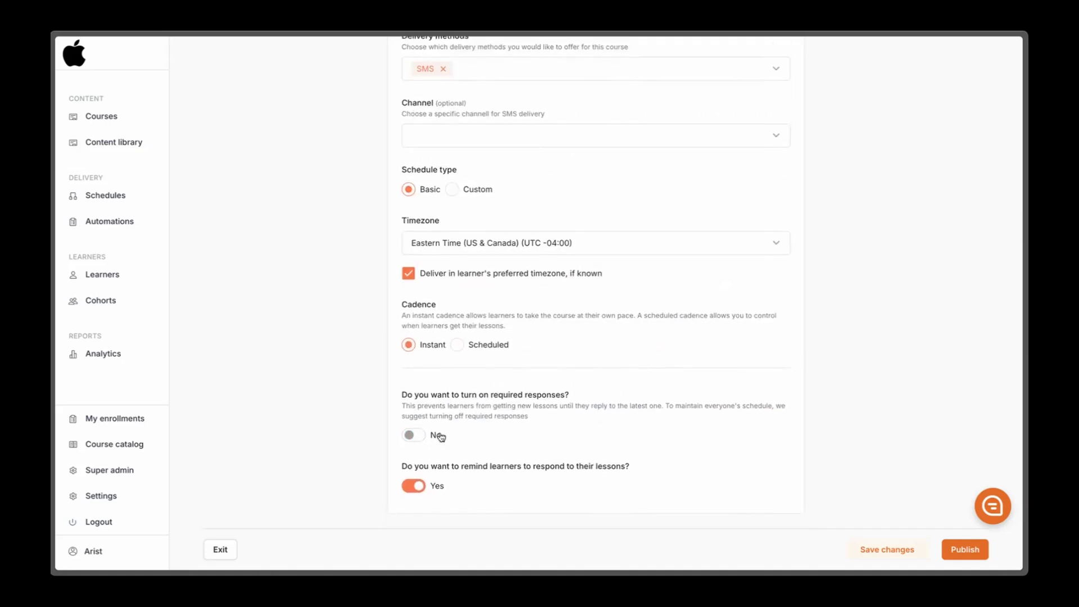
click(410, 436)
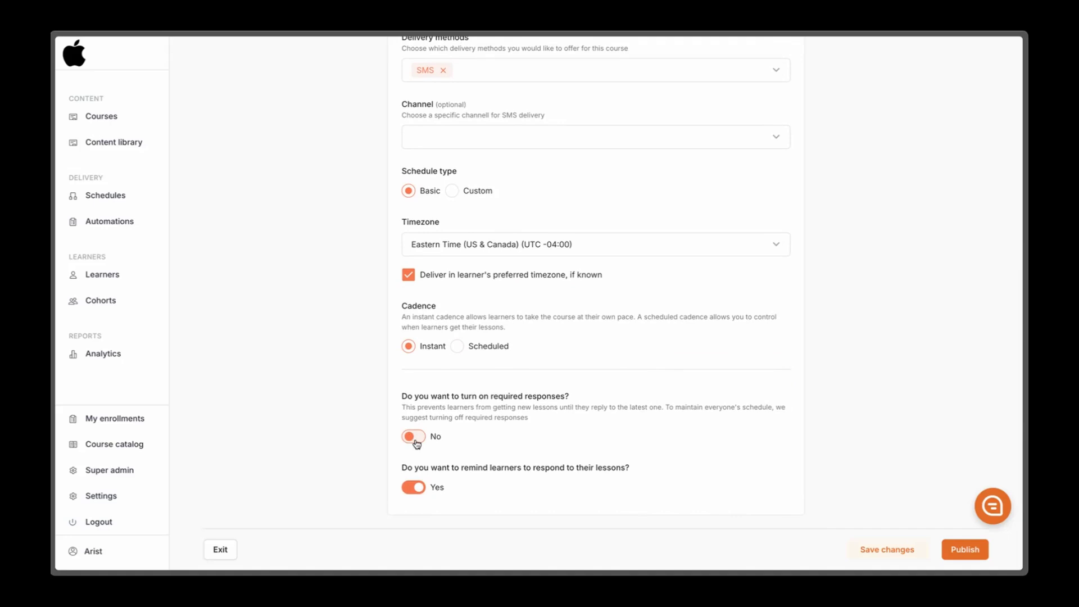
click(412, 437)
click(965, 549)
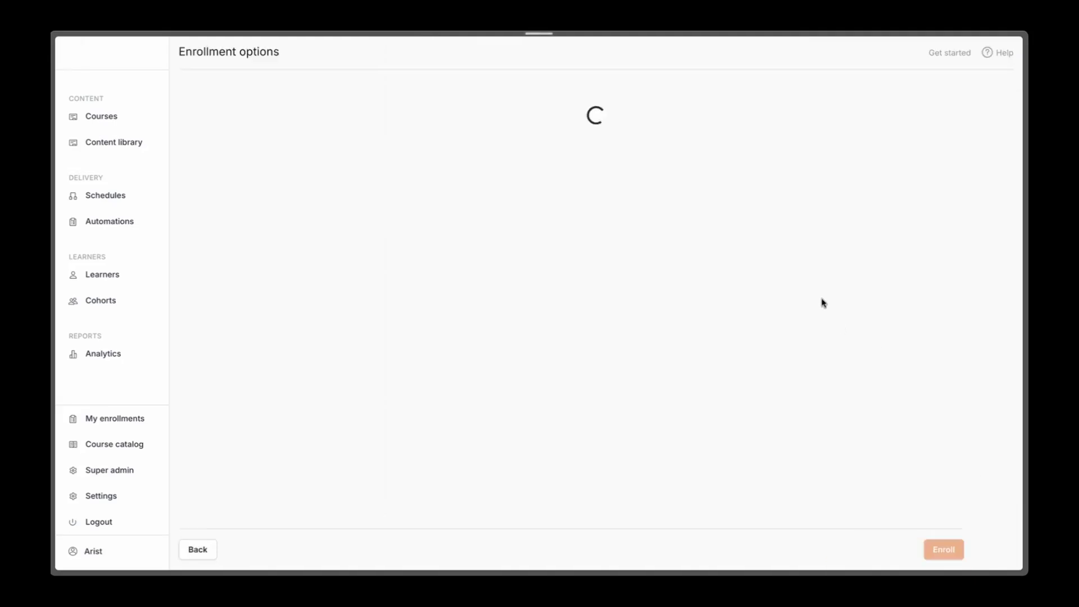
Step: Enroll the Apple store team members cohort in Mac Mini launch
click(630, 278)
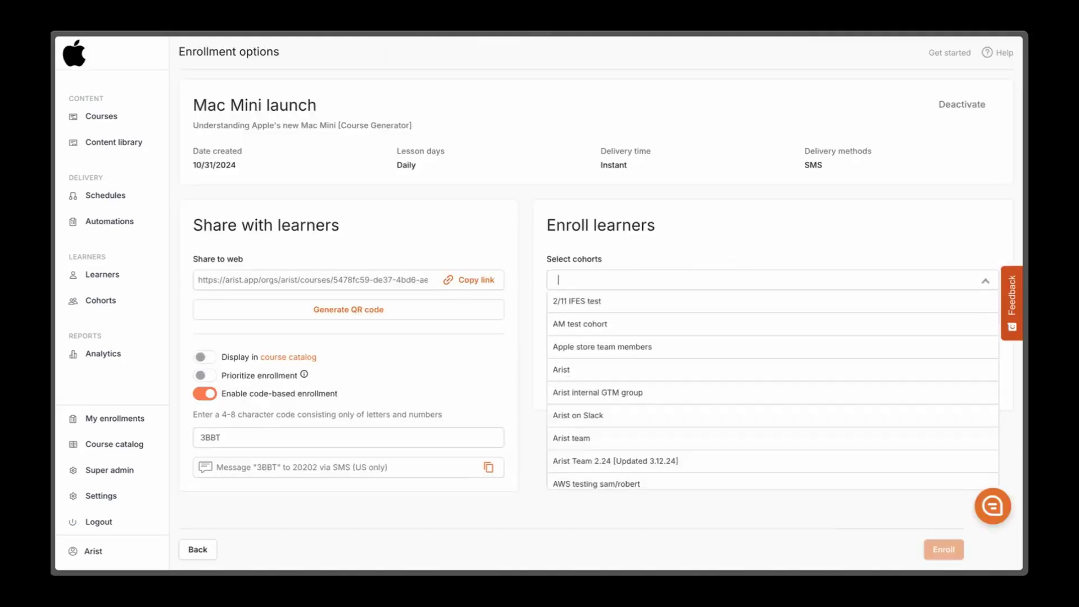
text(app)
click(602, 301)
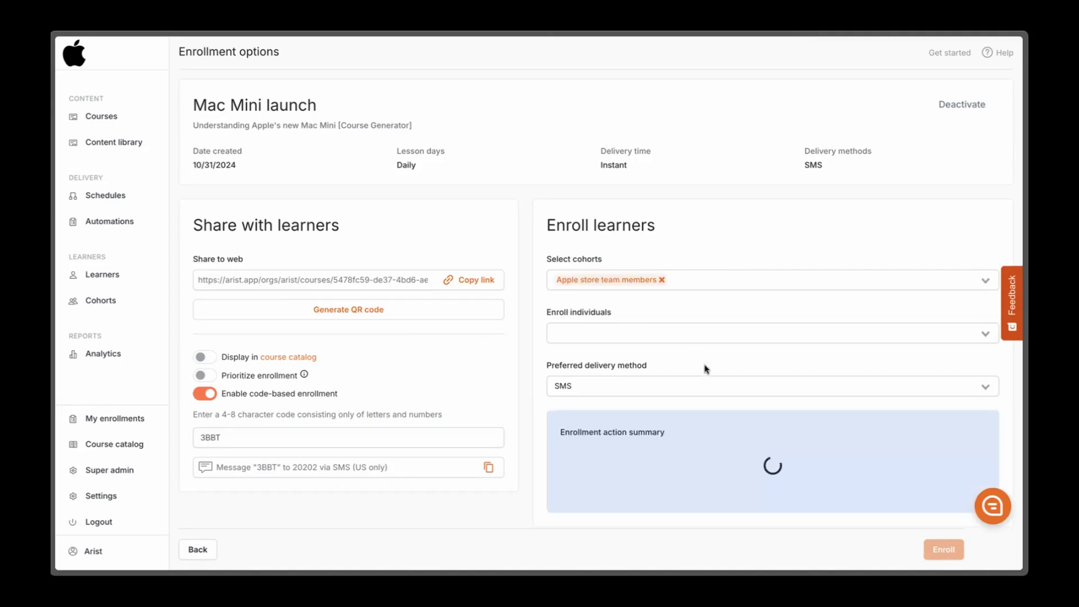
scroll(708, 397, down, 1)
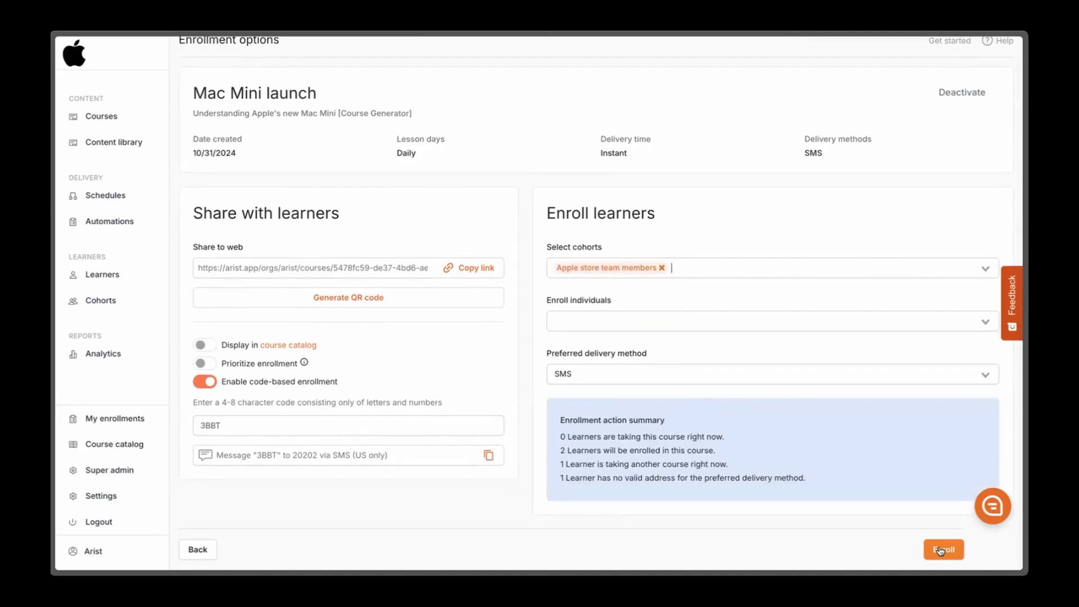
click(940, 550)
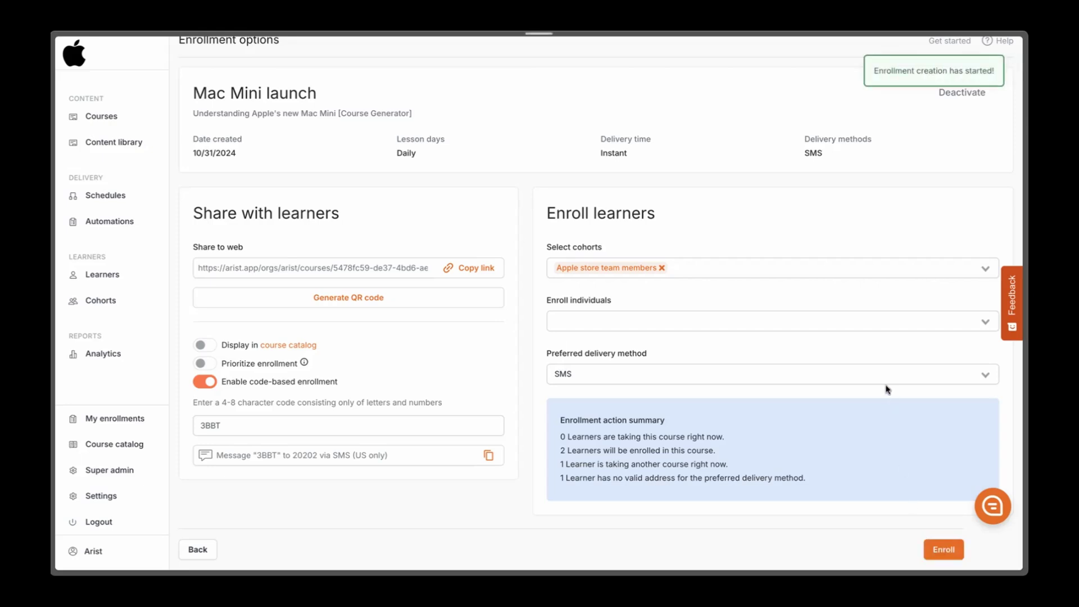